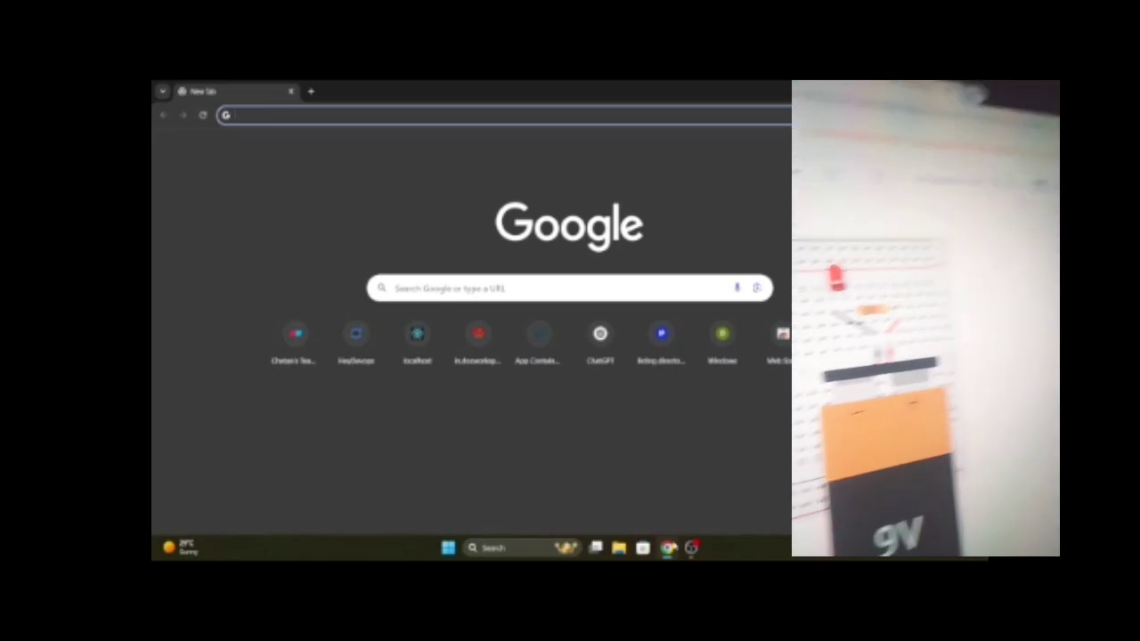
Search Google for tinkercad and open the official Tinkercad website from the results.
click(571, 285)
text(tin)
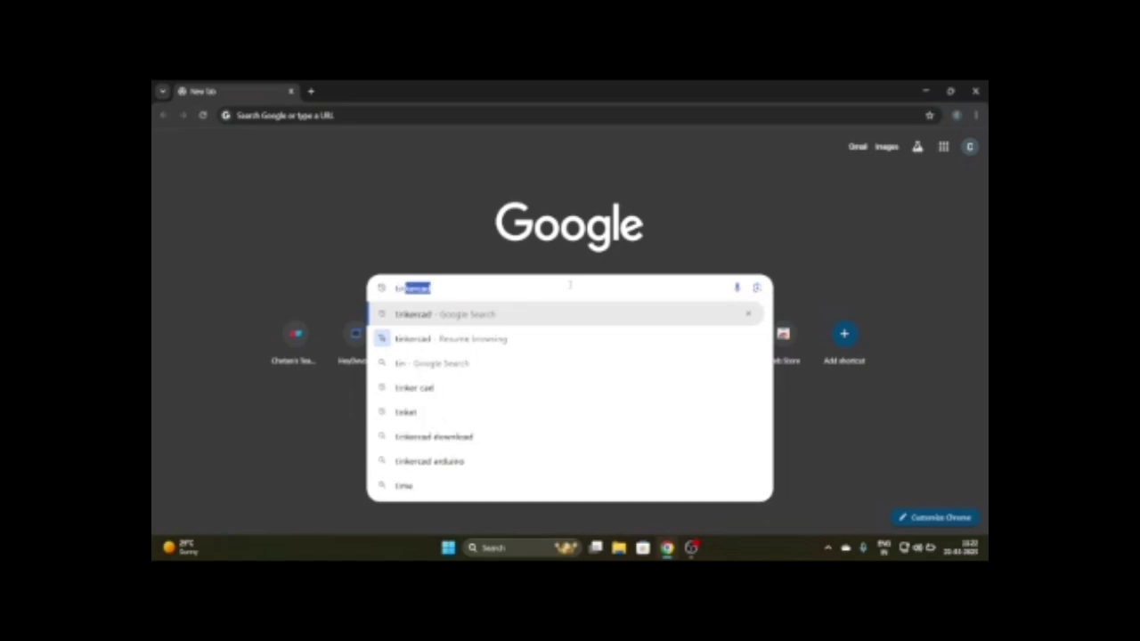
text(kercsa)
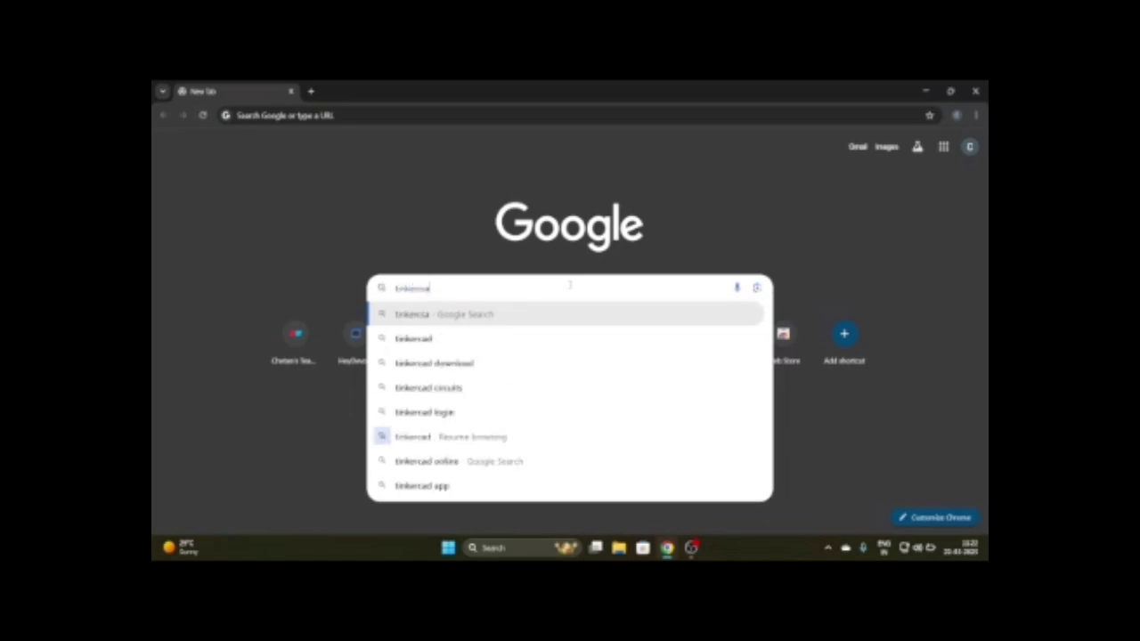
key(BackSpace)
text(ad)
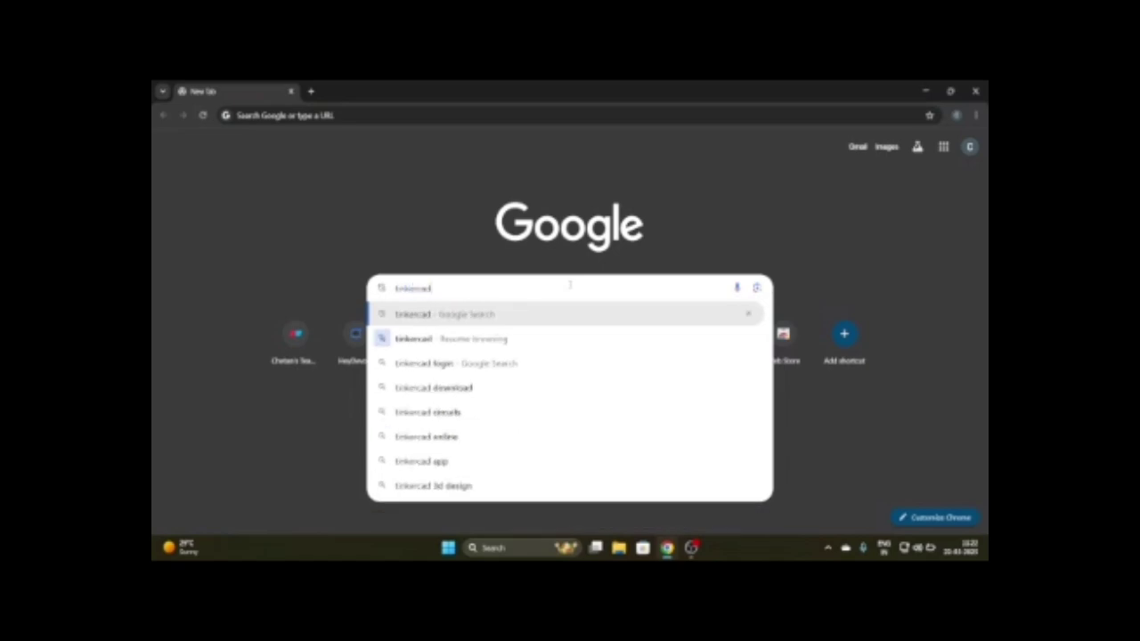
key(Return)
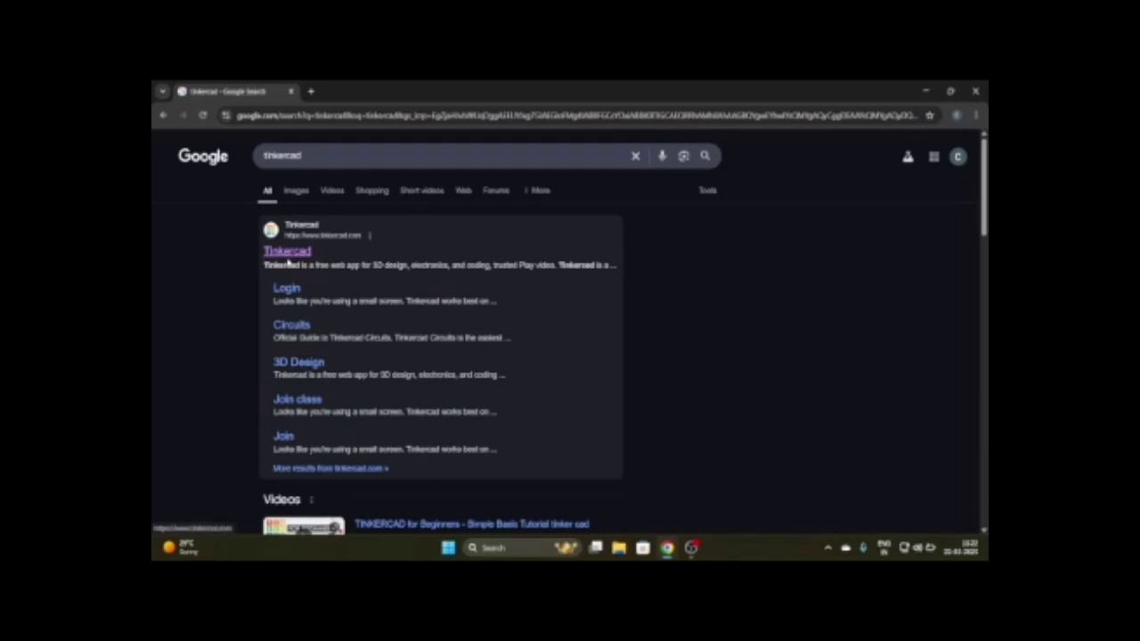
click(288, 255)
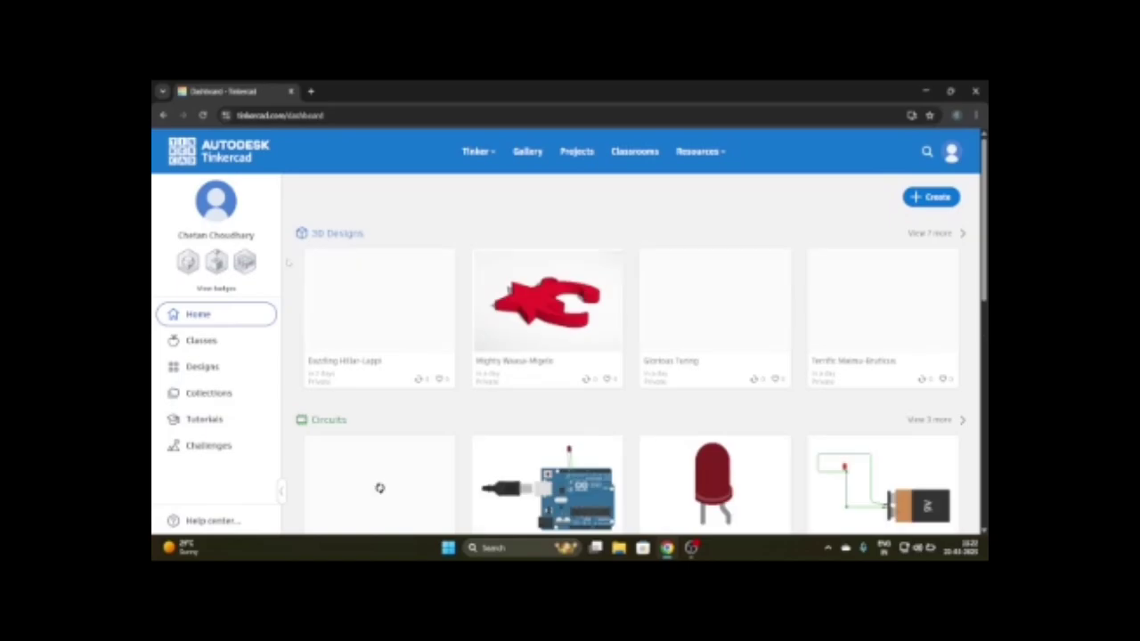
Create a new circuit design and place an LED and a 9V battery in the workspace.
click(930, 199)
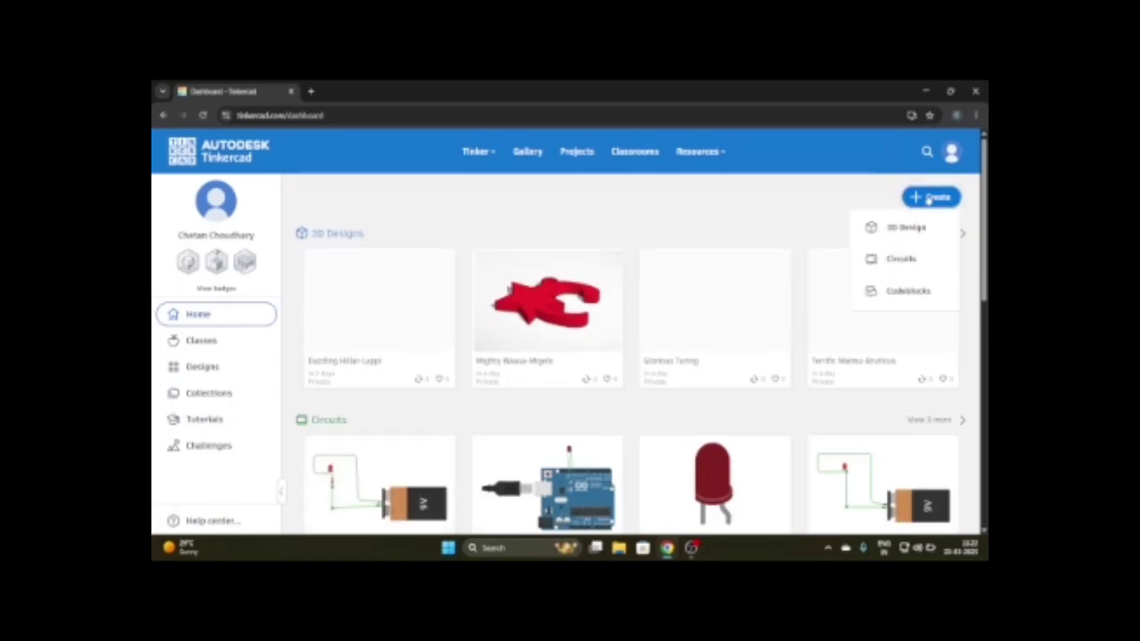
click(901, 258)
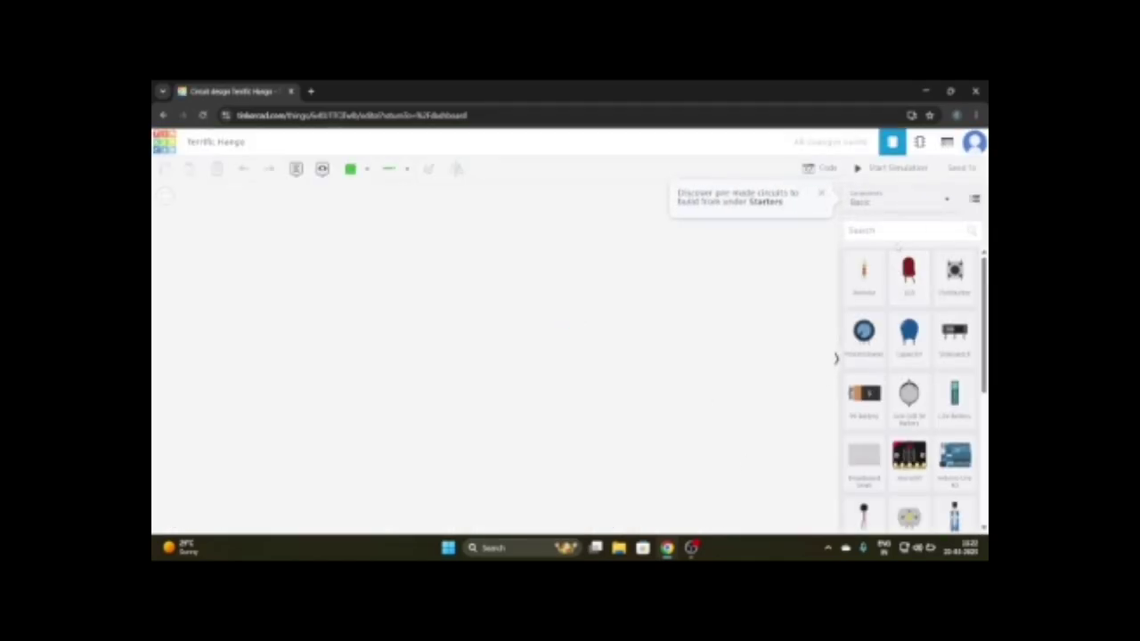
drag(908, 272, 424, 264)
click(423, 263)
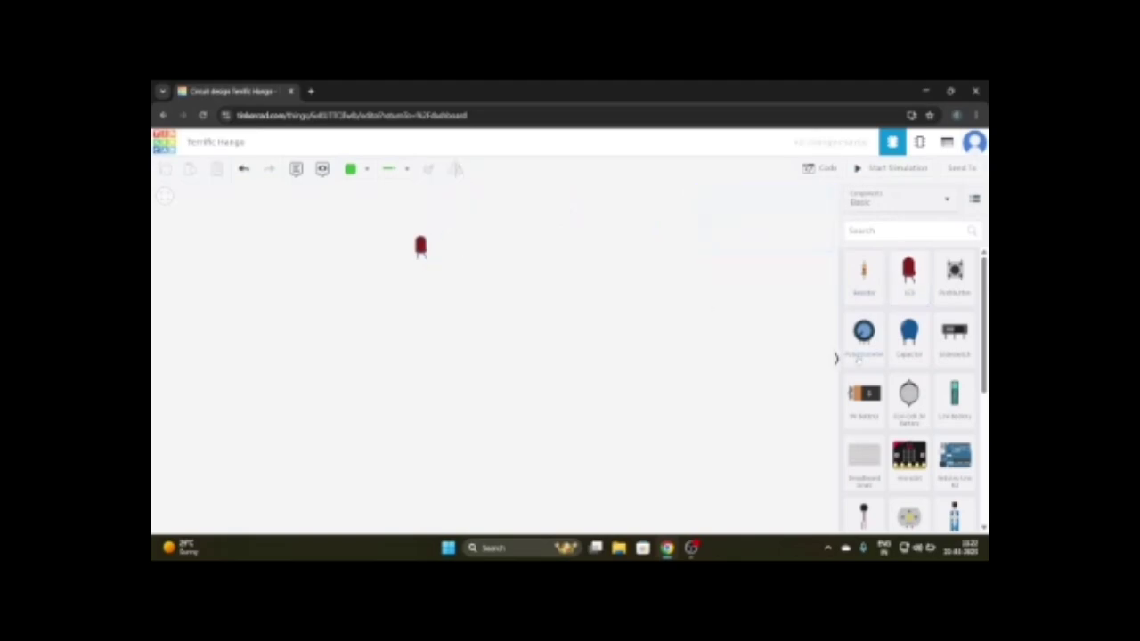
drag(864, 392, 545, 354)
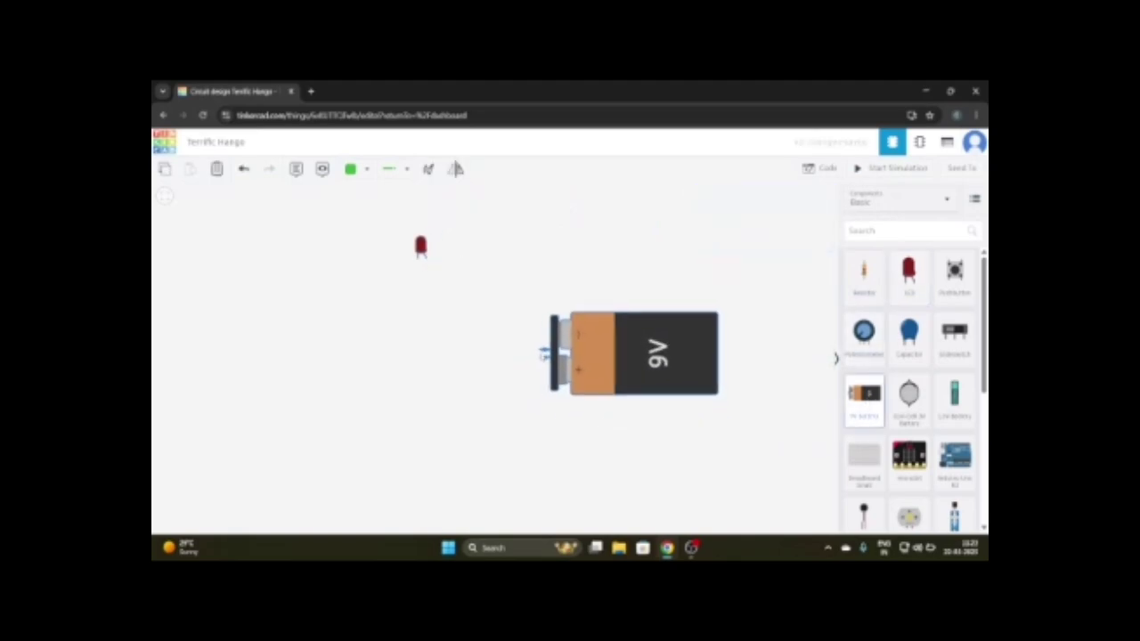
click(544, 355)
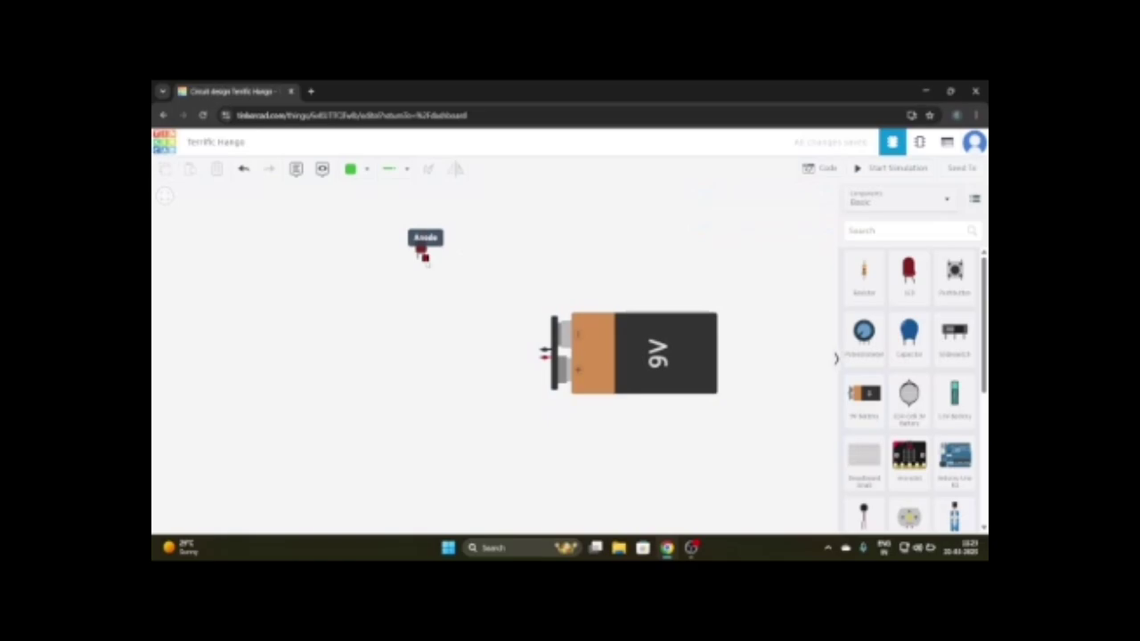
Wire the LED's anode to the battery's positive terminal with one right-angle bend.
click(425, 257)
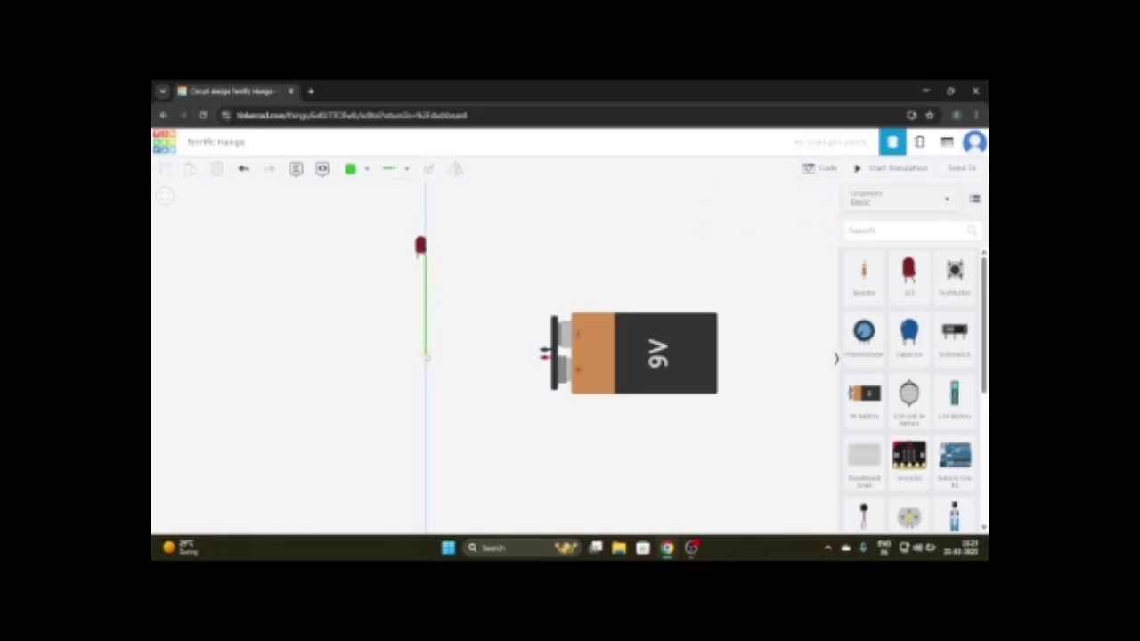
click(426, 356)
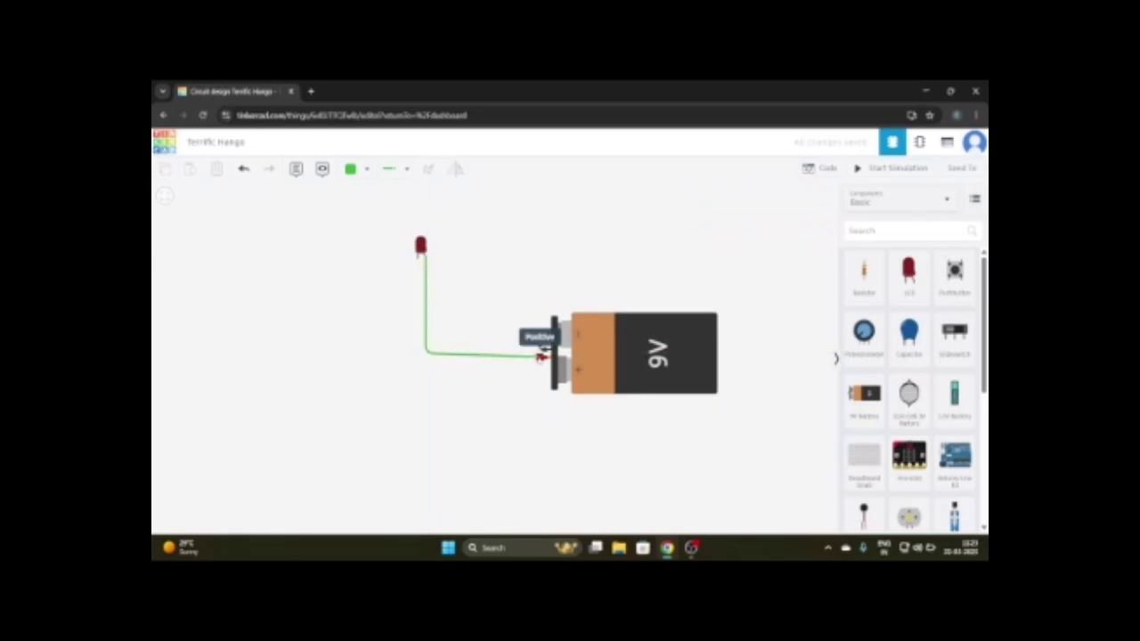
click(540, 356)
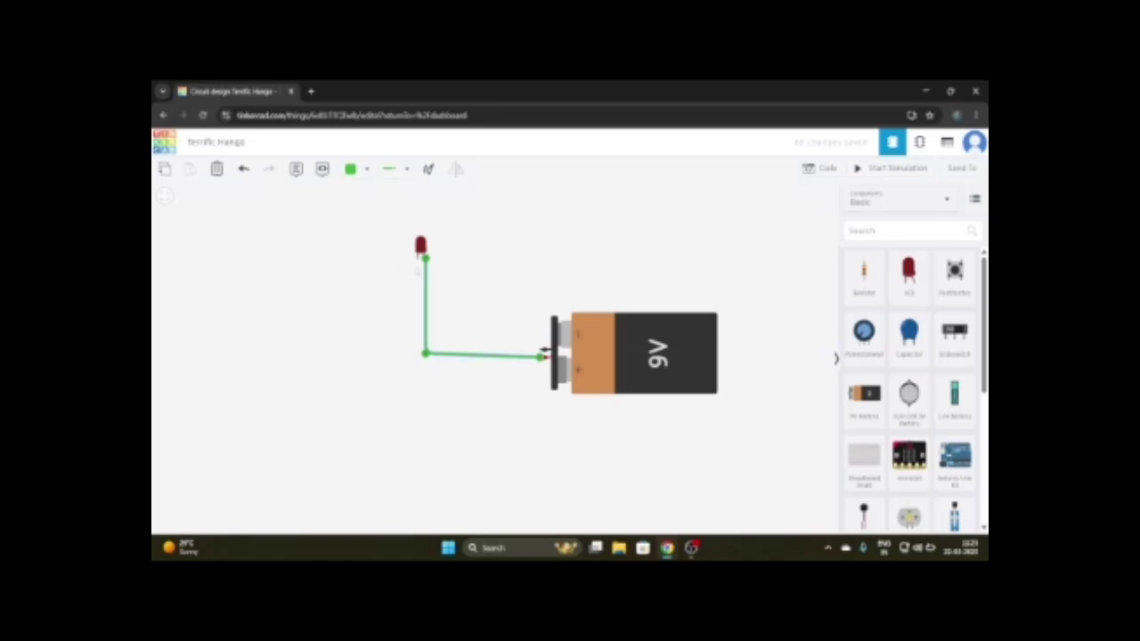
Wire the LED's cathode around and above the LED to the battery's negative terminal, and start the simulation.
click(416, 258)
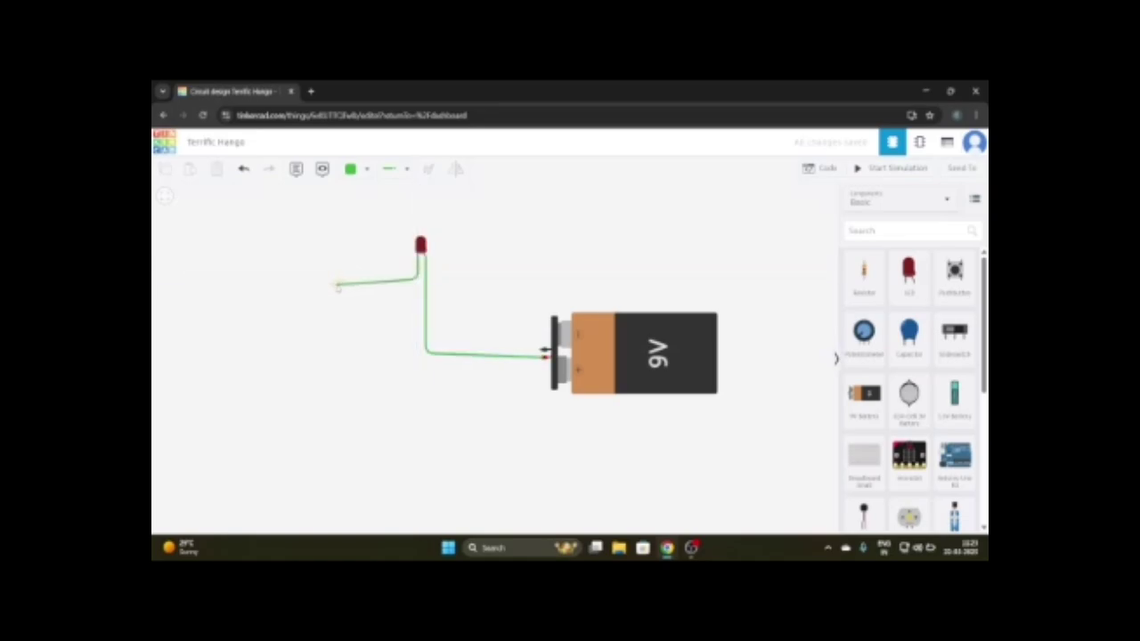
click(336, 277)
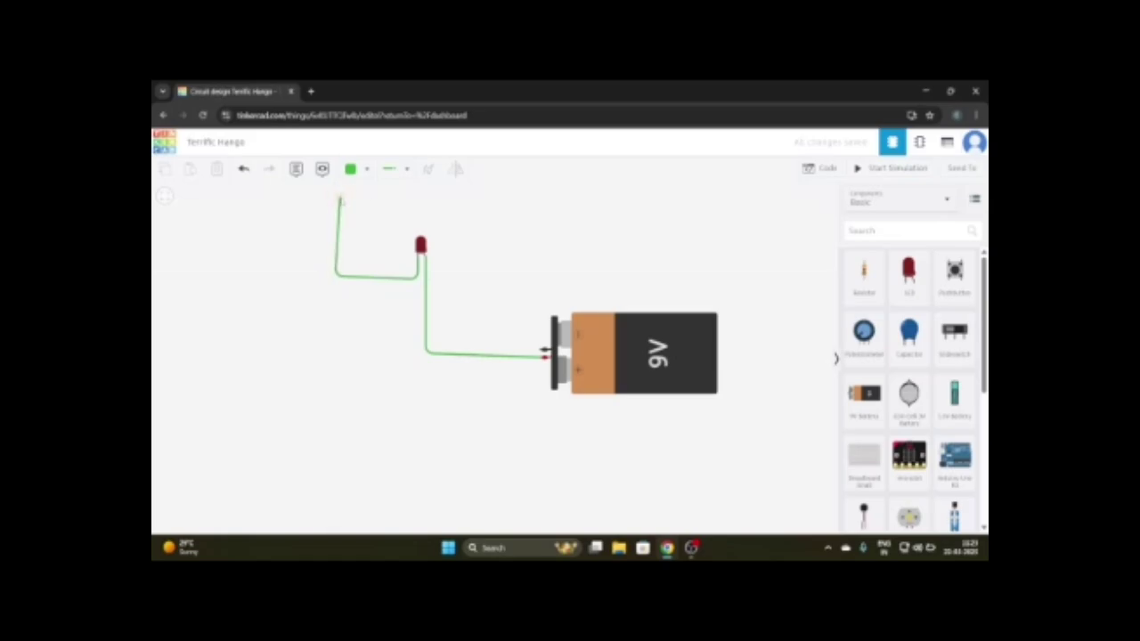
click(336, 198)
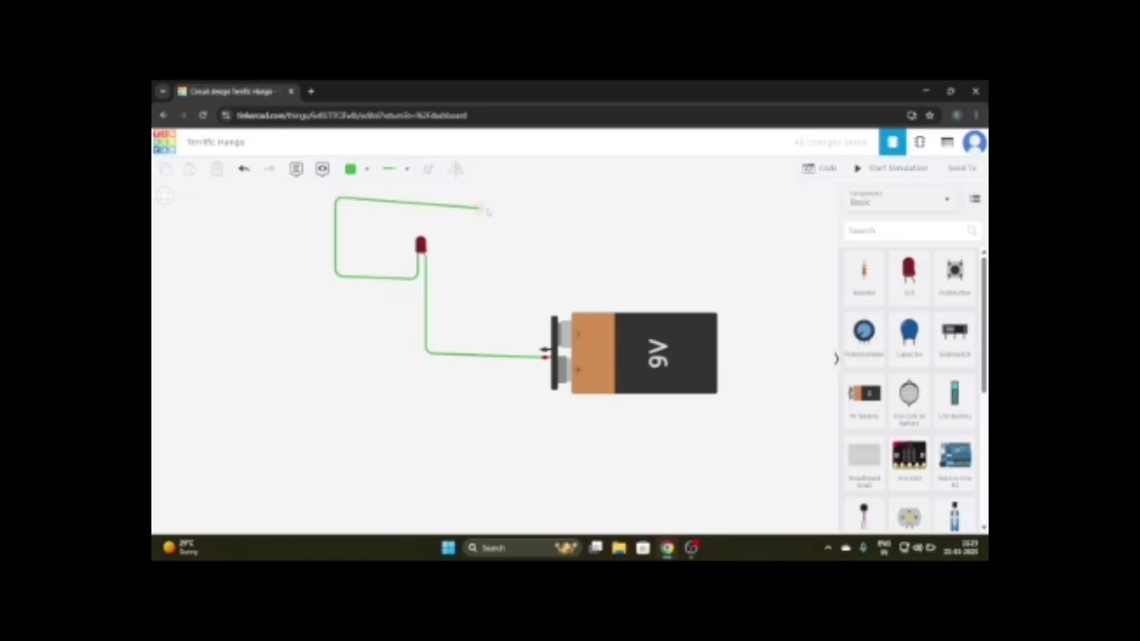
click(497, 199)
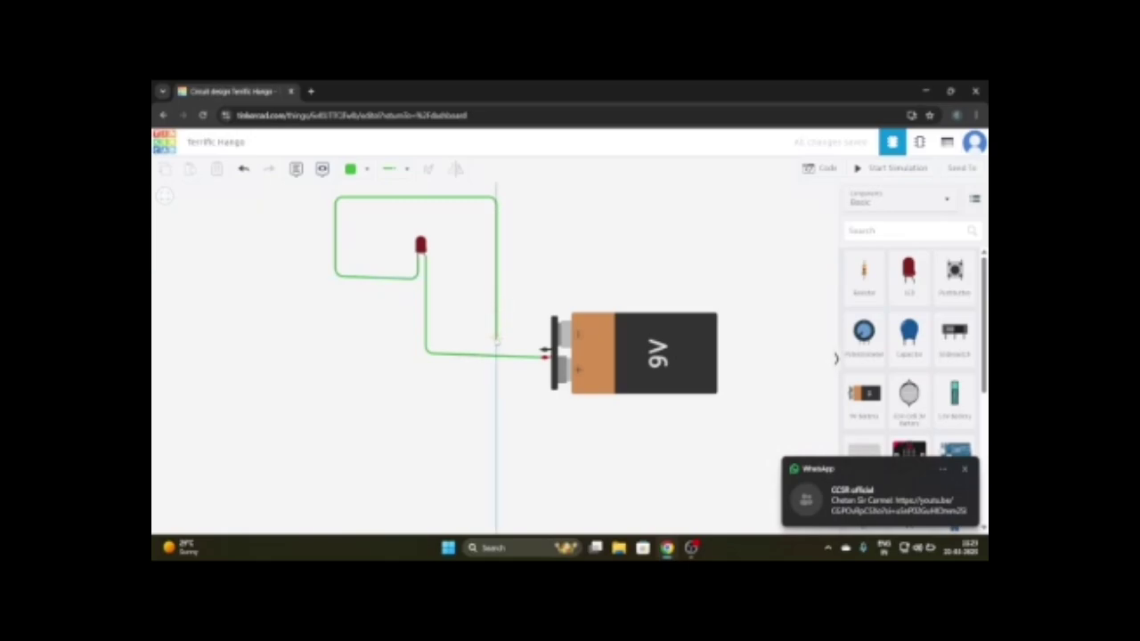
click(497, 339)
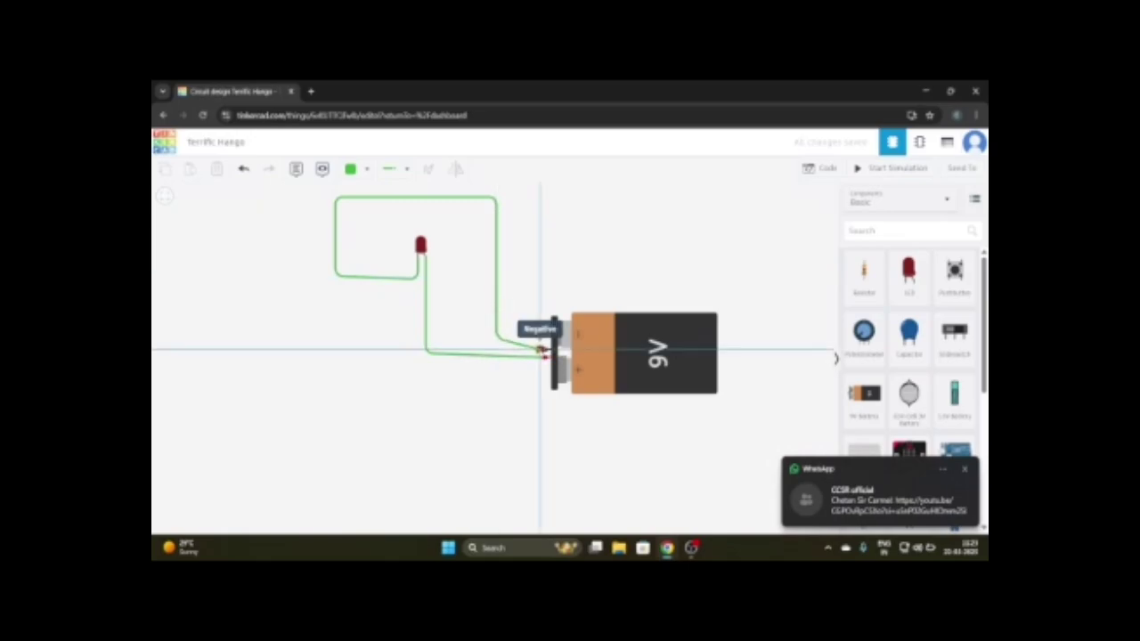
click(540, 350)
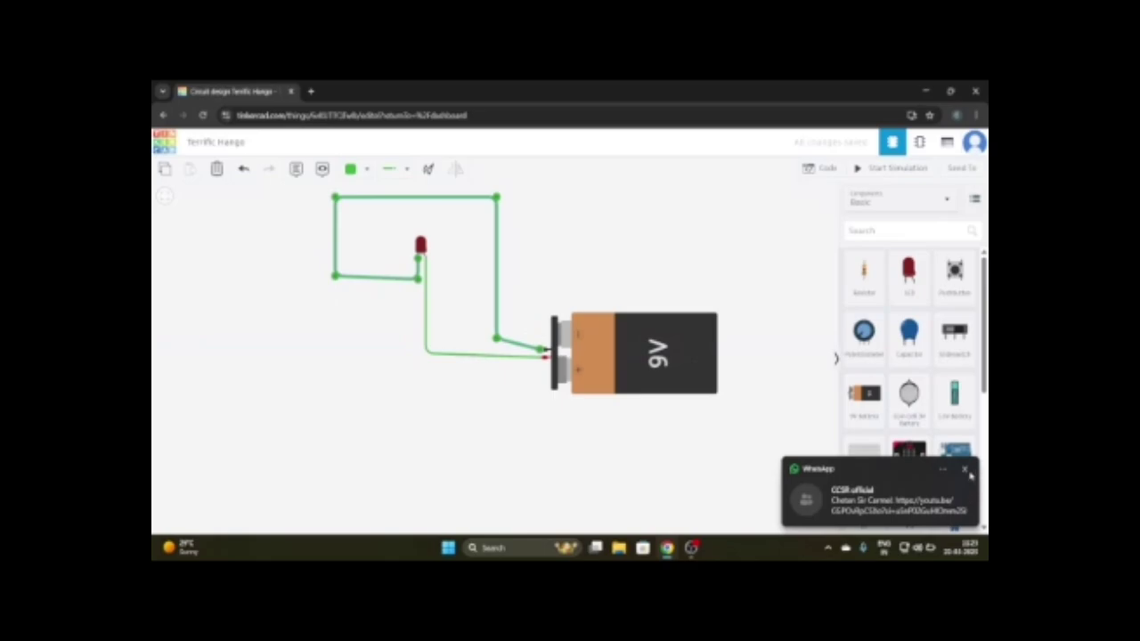
click(965, 470)
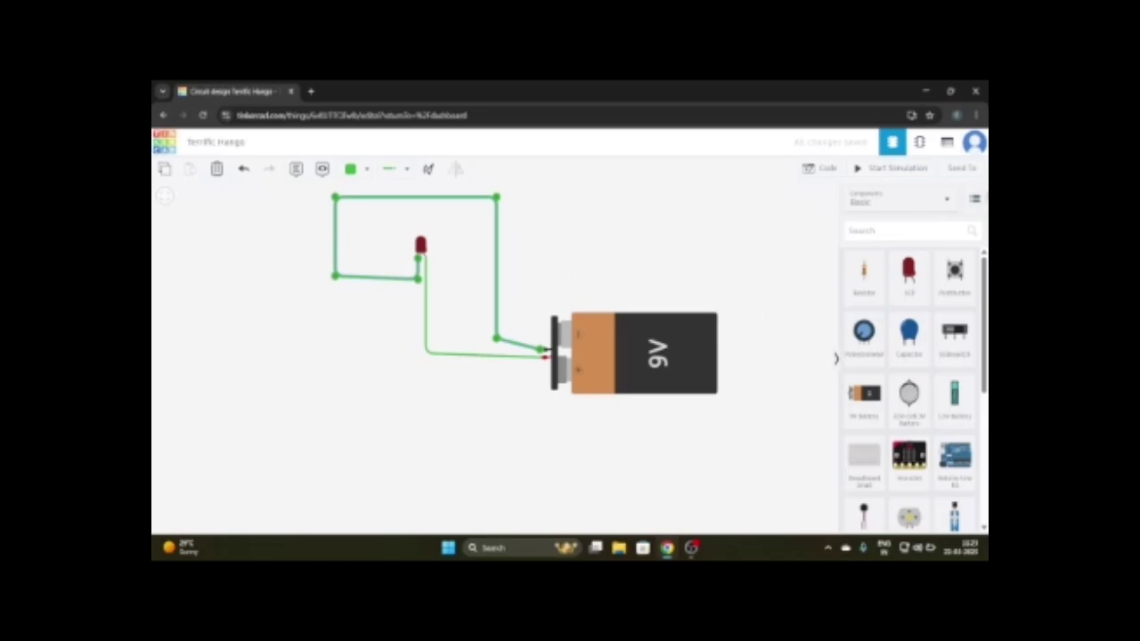
click(882, 169)
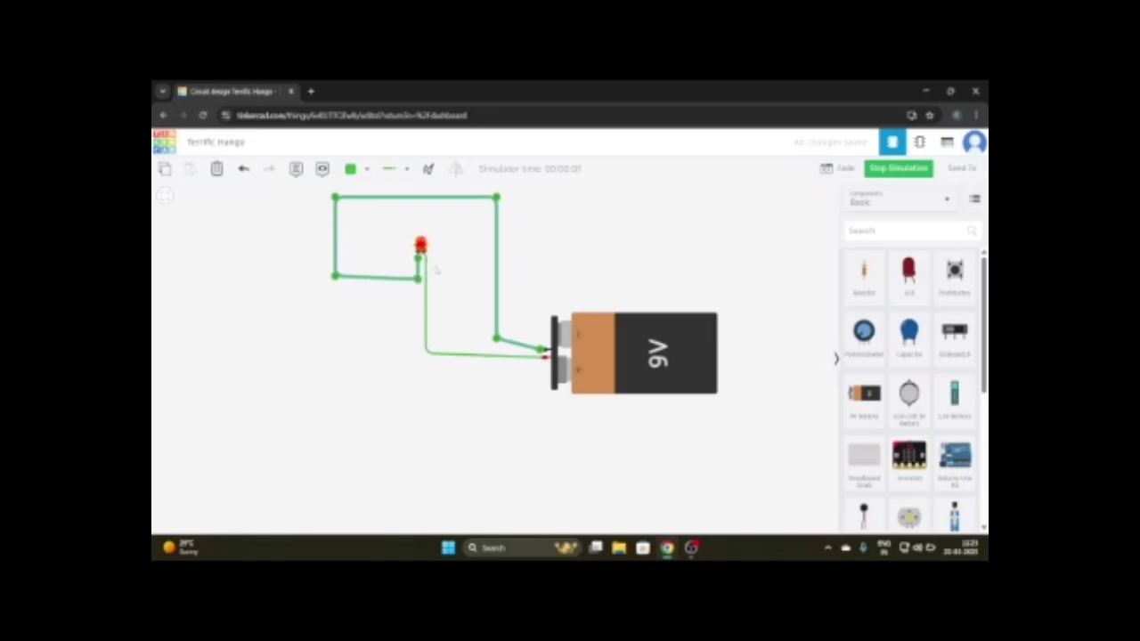
Add a resistor and attach it to the LED's anode in place of the wire running to the battery's positive terminal.
drag(863, 272, 400, 434)
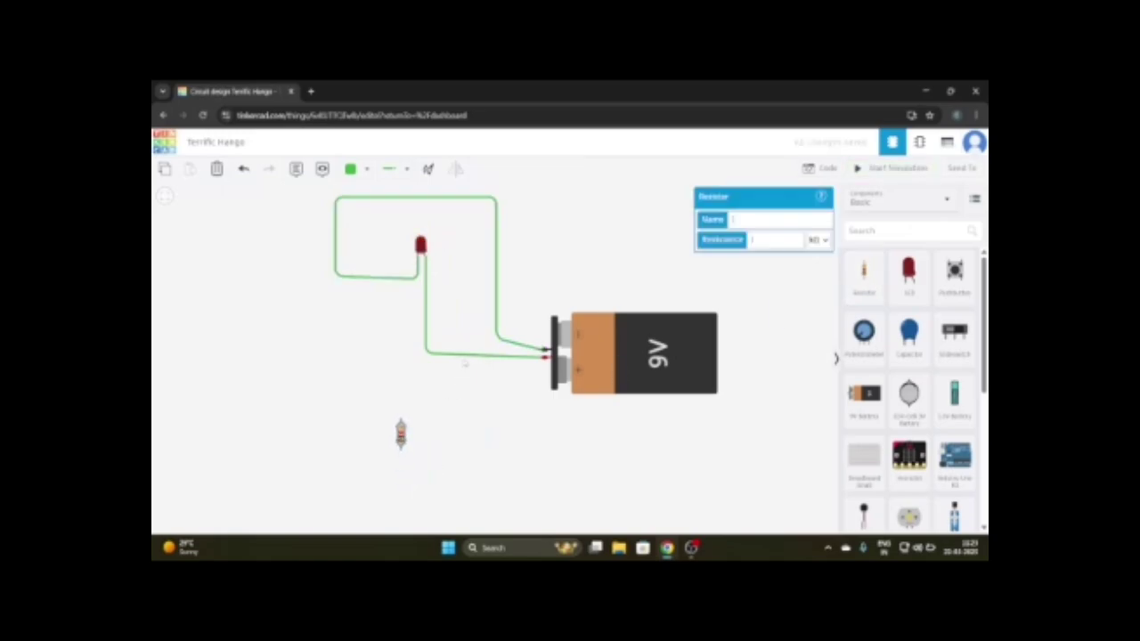
click(465, 355)
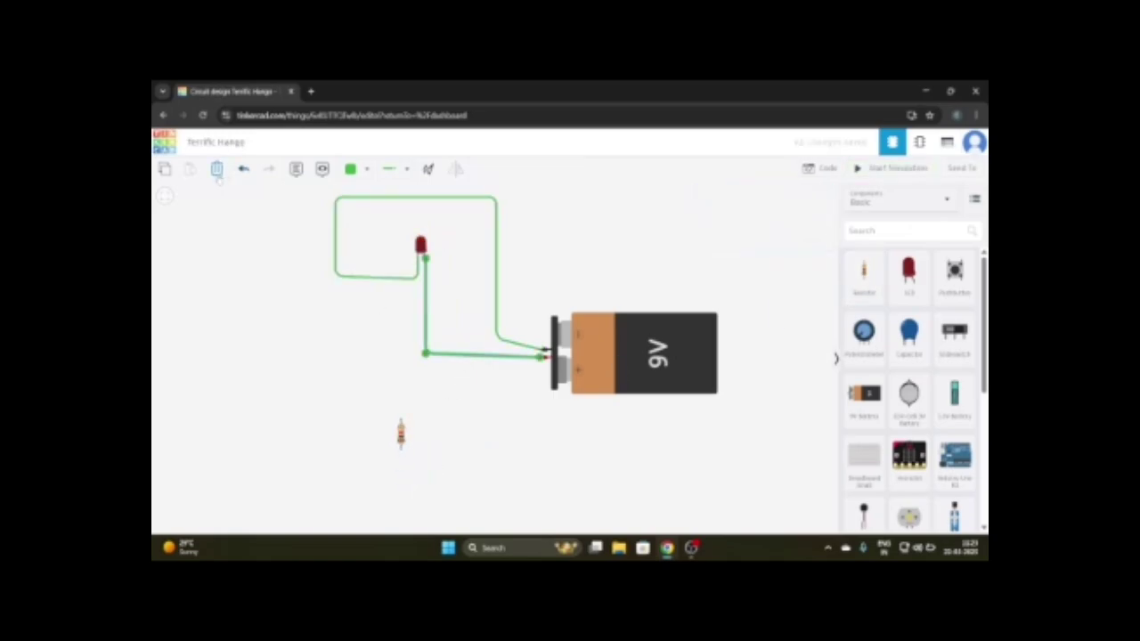
key(Delete)
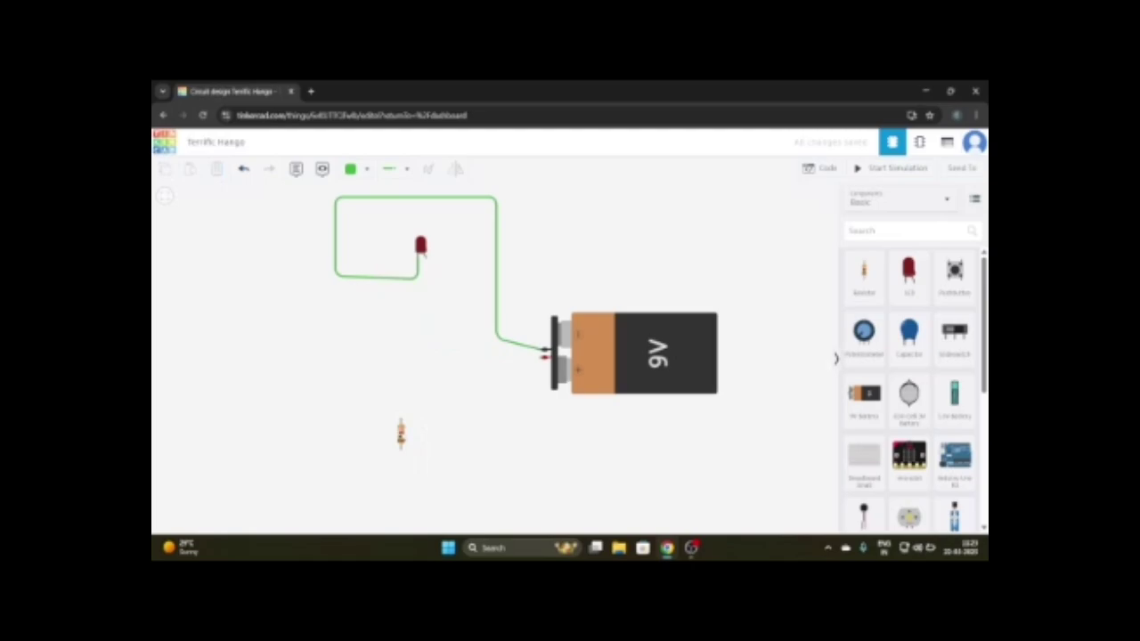
drag(401, 434, 425, 275)
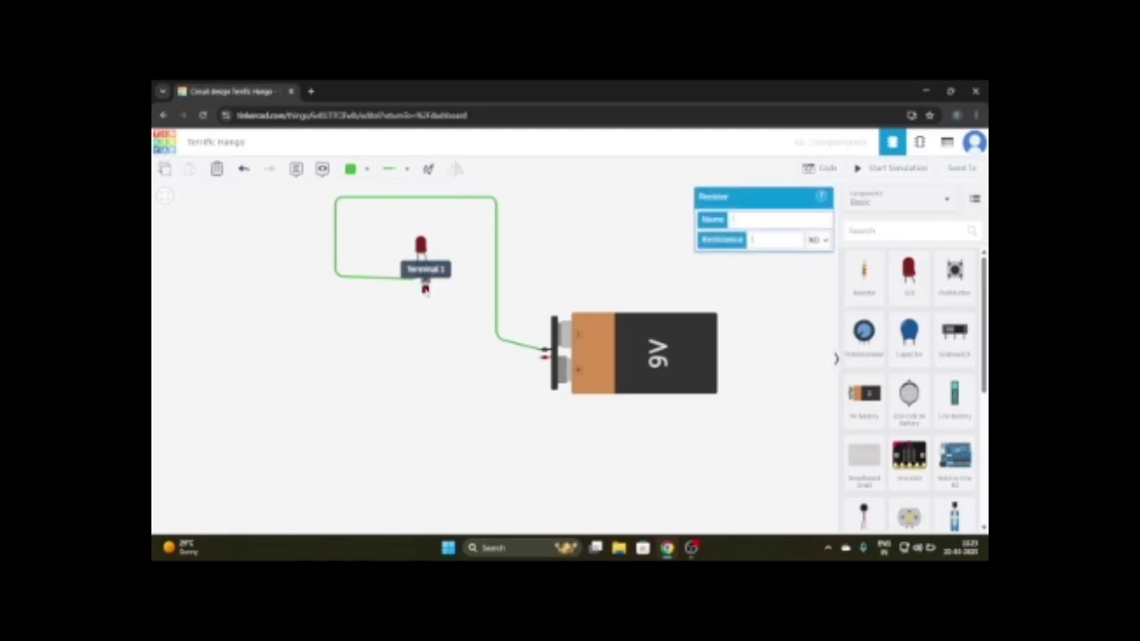
Wire the resistor's free terminal to the battery's positive terminal and run the simulation.
click(425, 285)
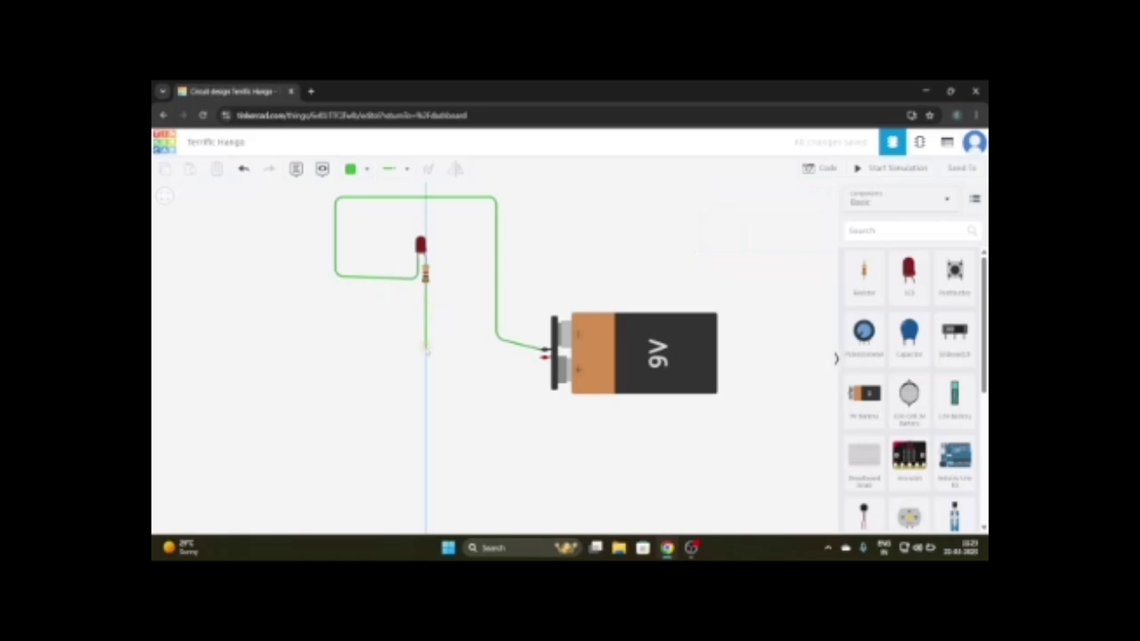
click(425, 352)
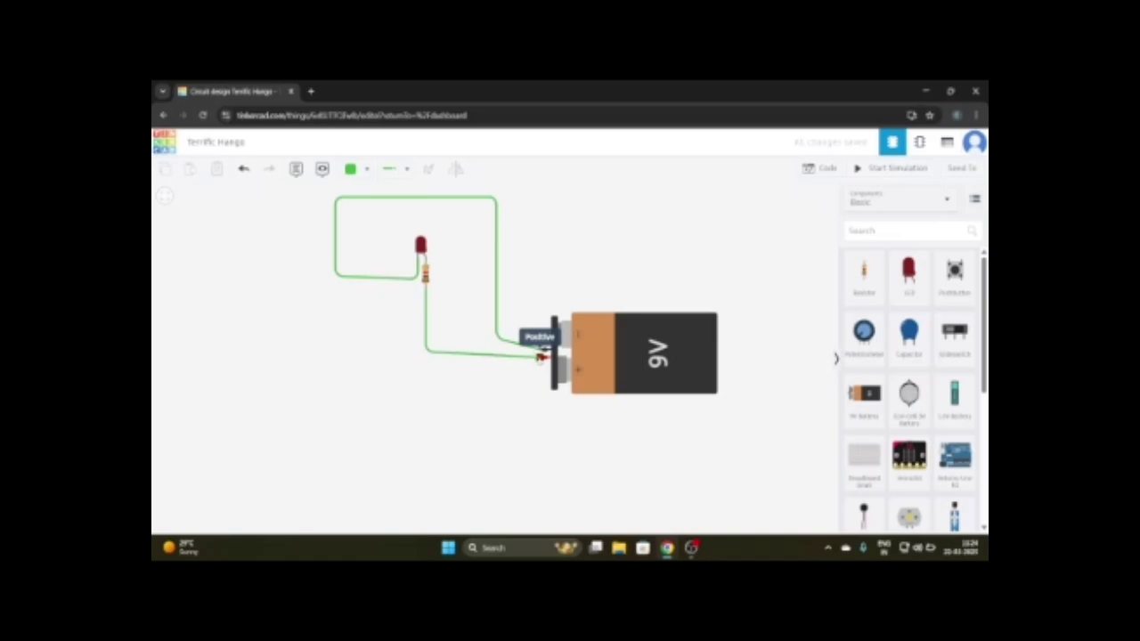
click(539, 357)
click(612, 213)
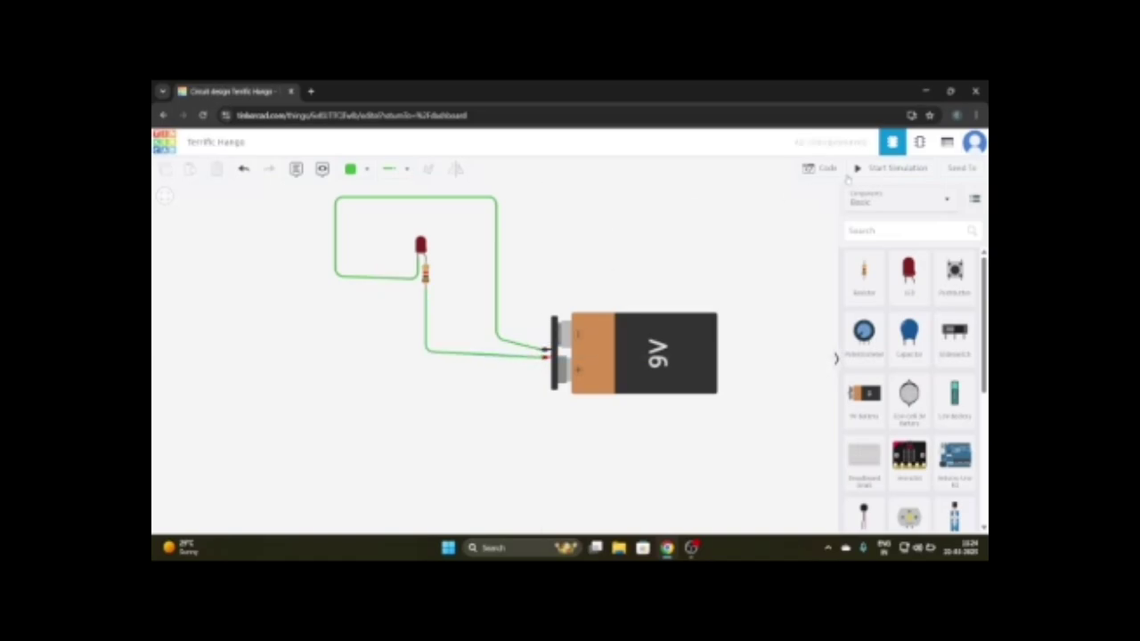
click(899, 169)
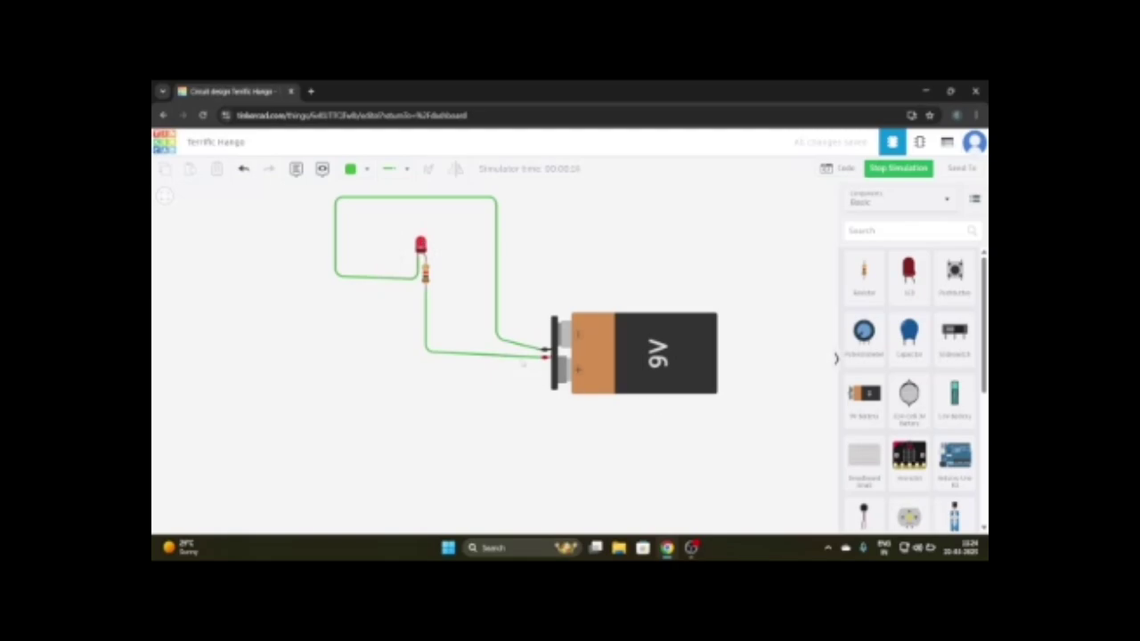
Clear the workspace by deleting the resistor-to-battery wire, the 9V battery, the LED and the resistor.
click(523, 357)
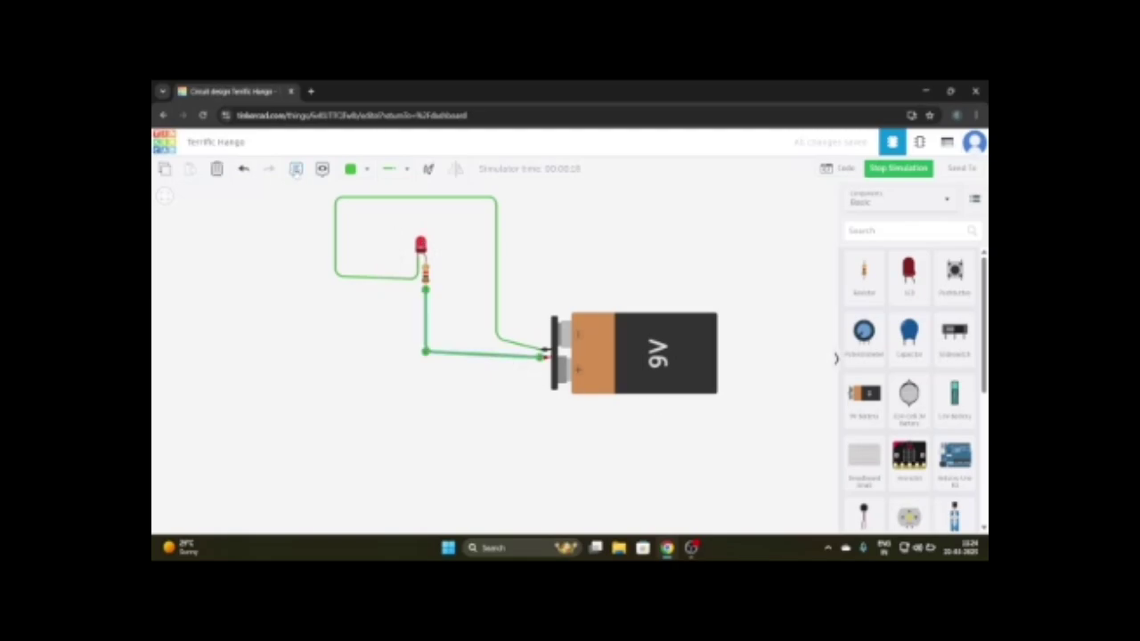
click(217, 169)
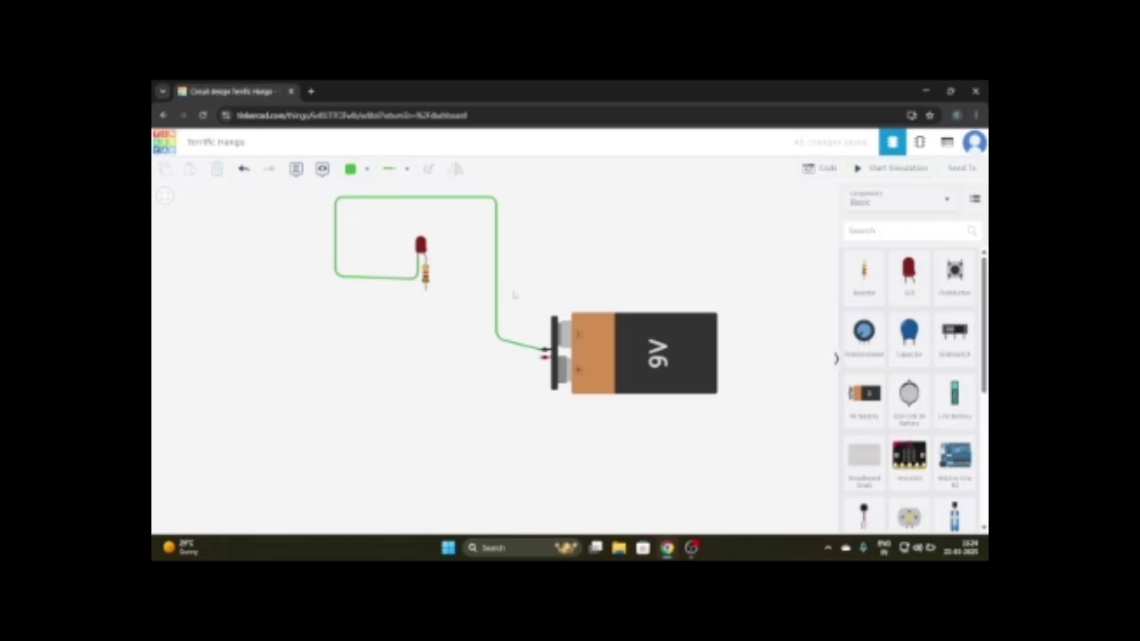
click(632, 370)
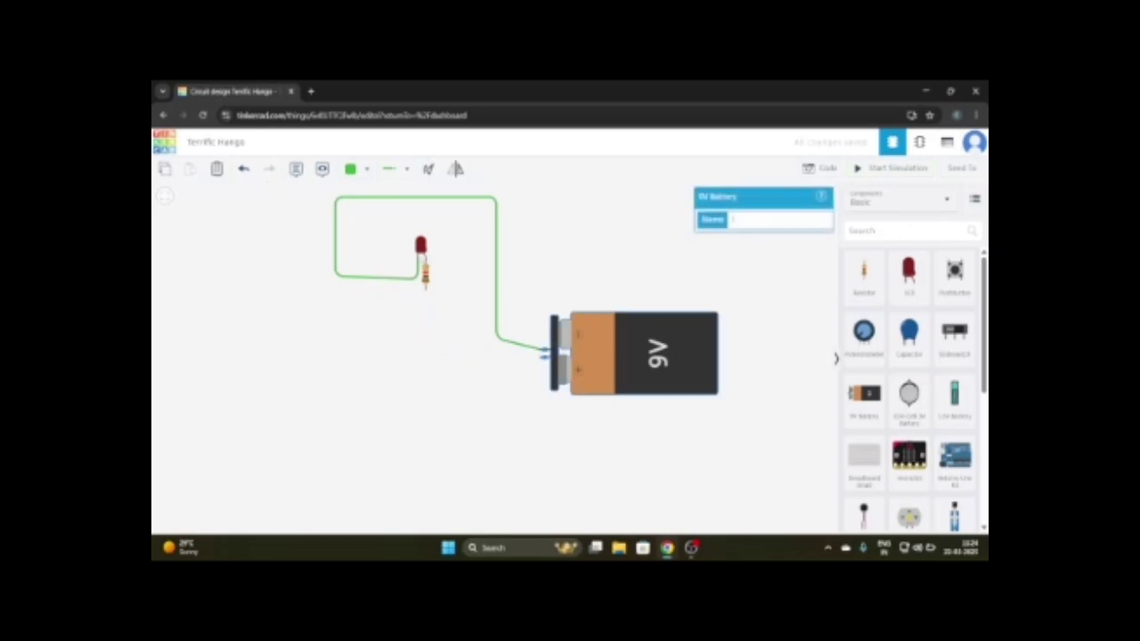
click(217, 172)
click(419, 247)
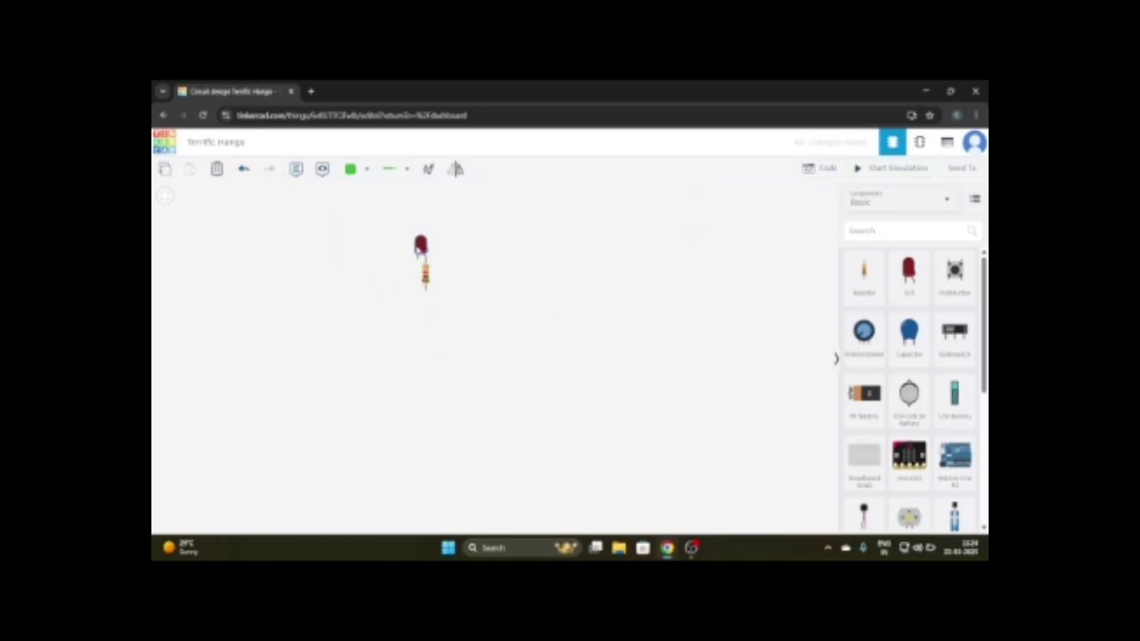
click(216, 168)
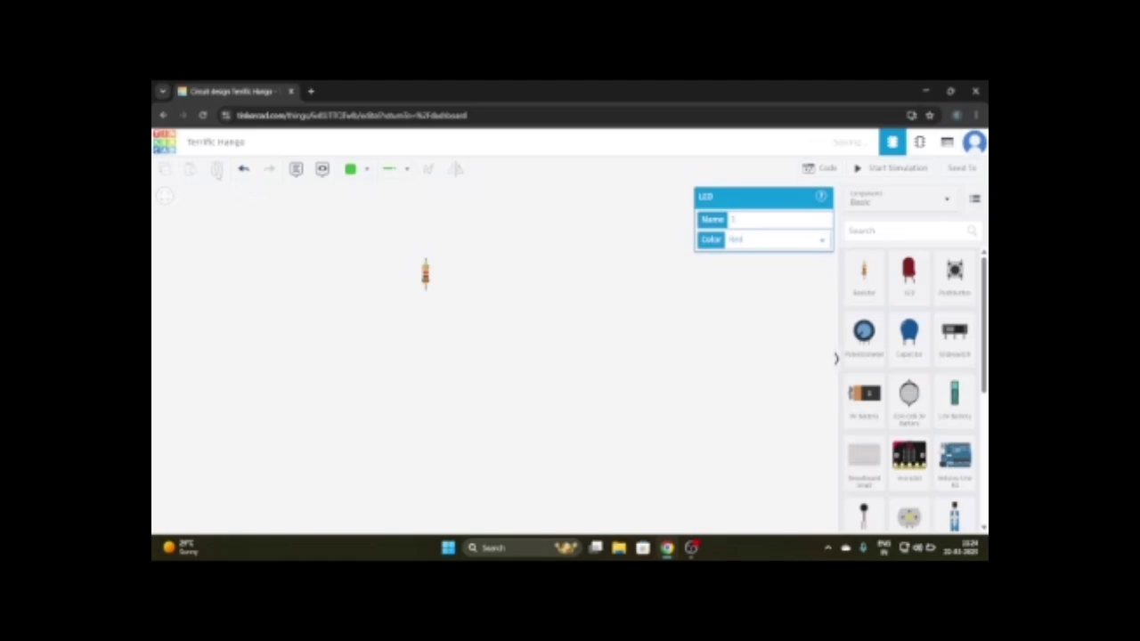
click(426, 274)
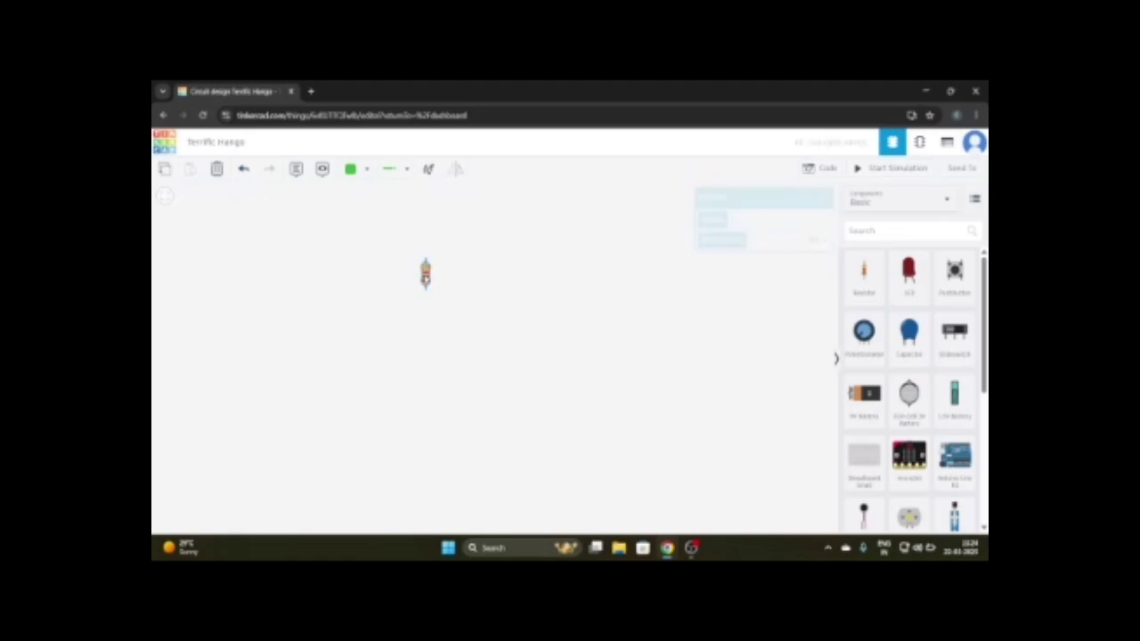
click(216, 168)
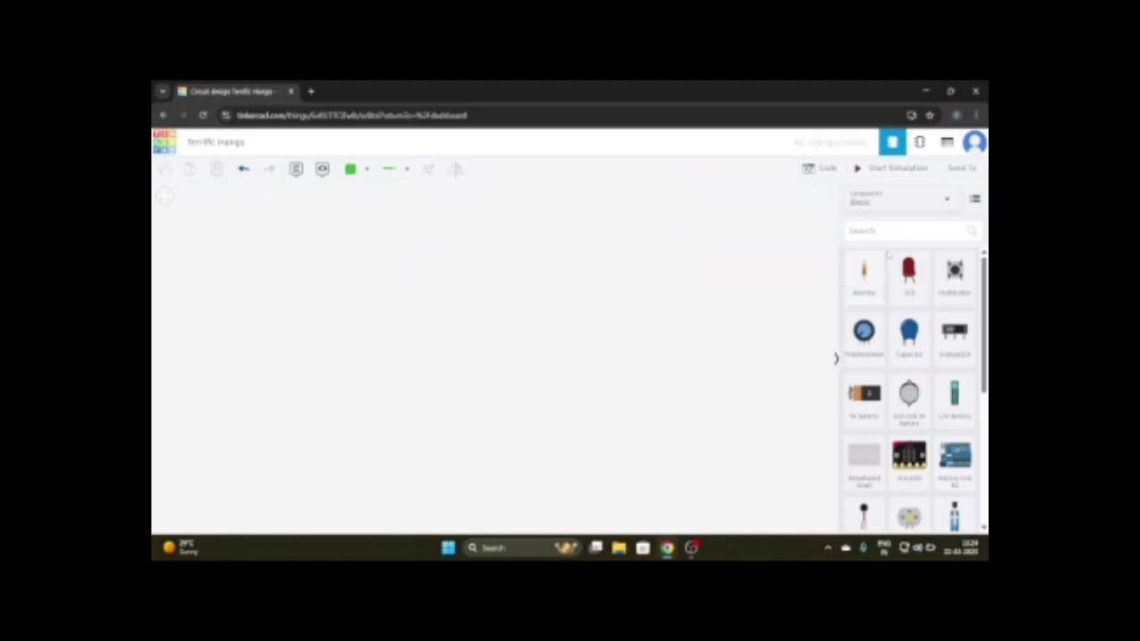
Place two red LEDs side by side, a 9V battery to their lower right, and a resistor on the right LED's anode.
drag(908, 274, 353, 248)
click(356, 250)
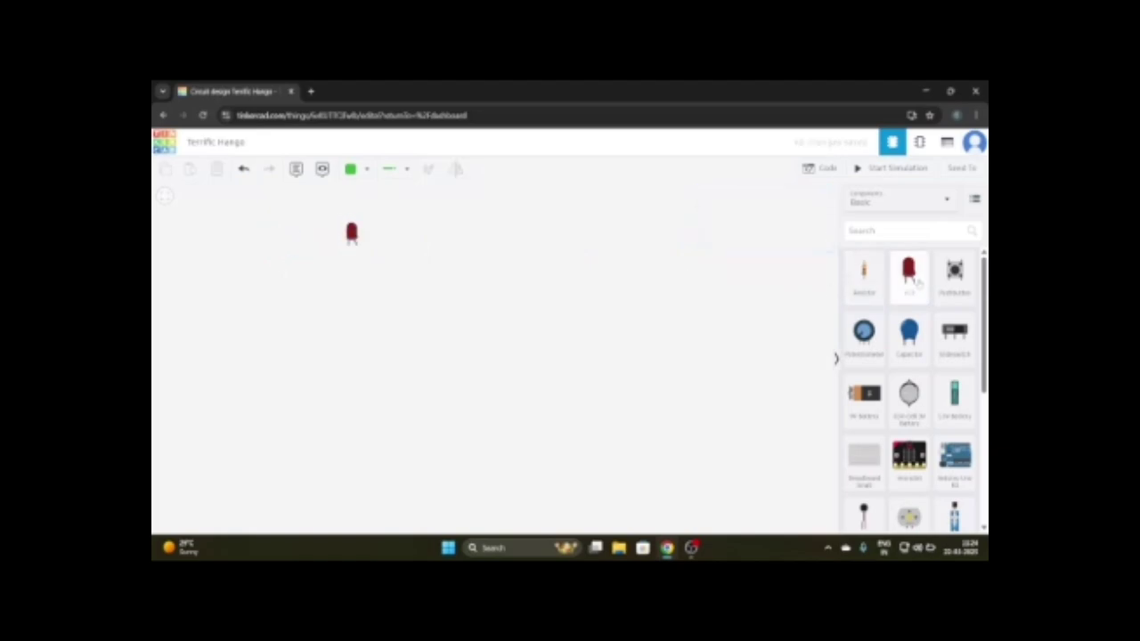
drag(909, 275, 416, 248)
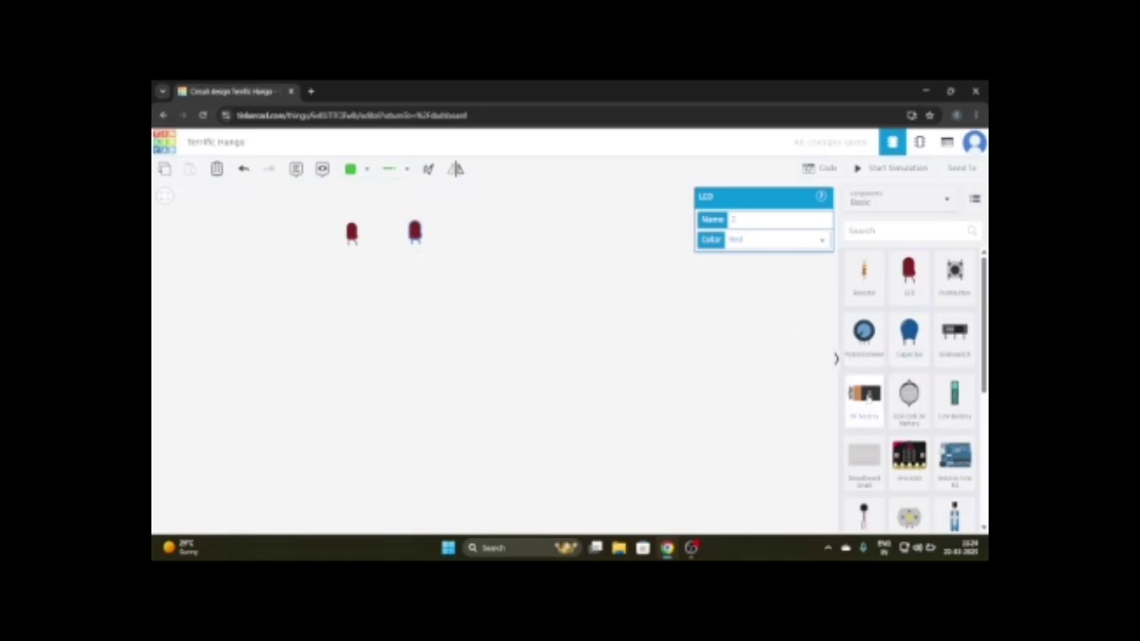
drag(866, 396, 657, 349)
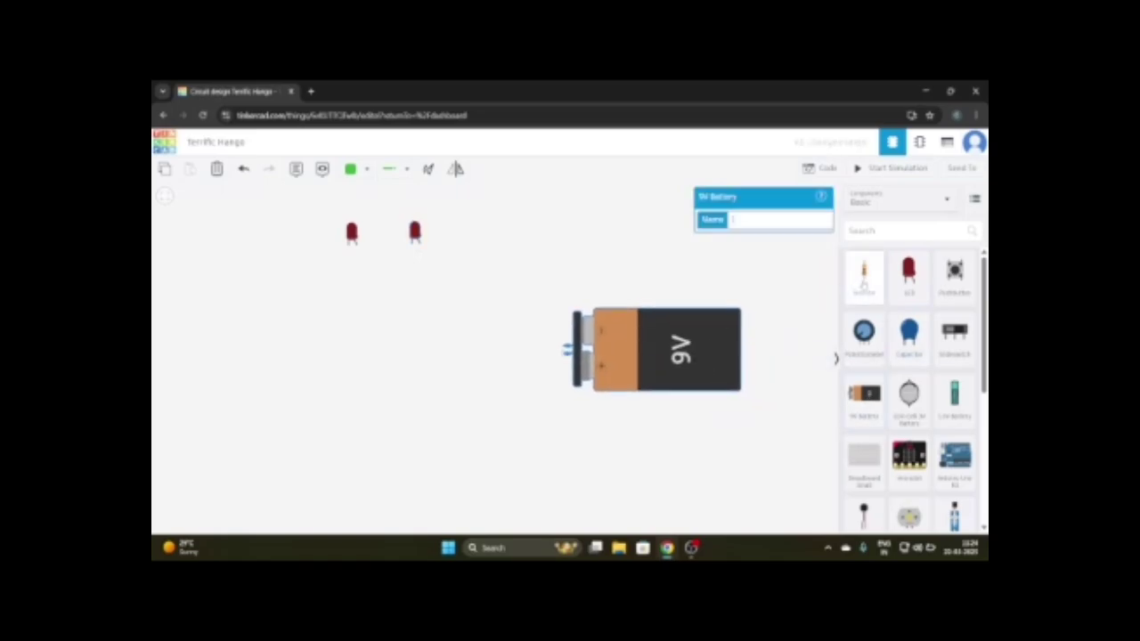
drag(863, 282, 420, 259)
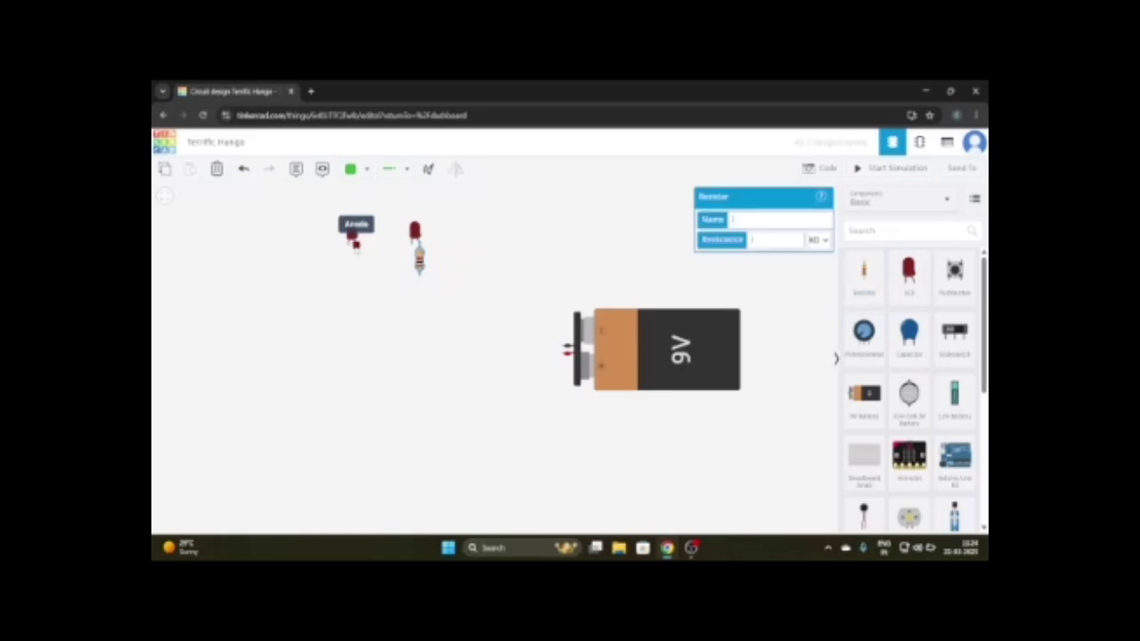
Wire the left LED's anode to the right LED's cathode, and the resistor's free terminal to the battery's positive terminal.
click(357, 246)
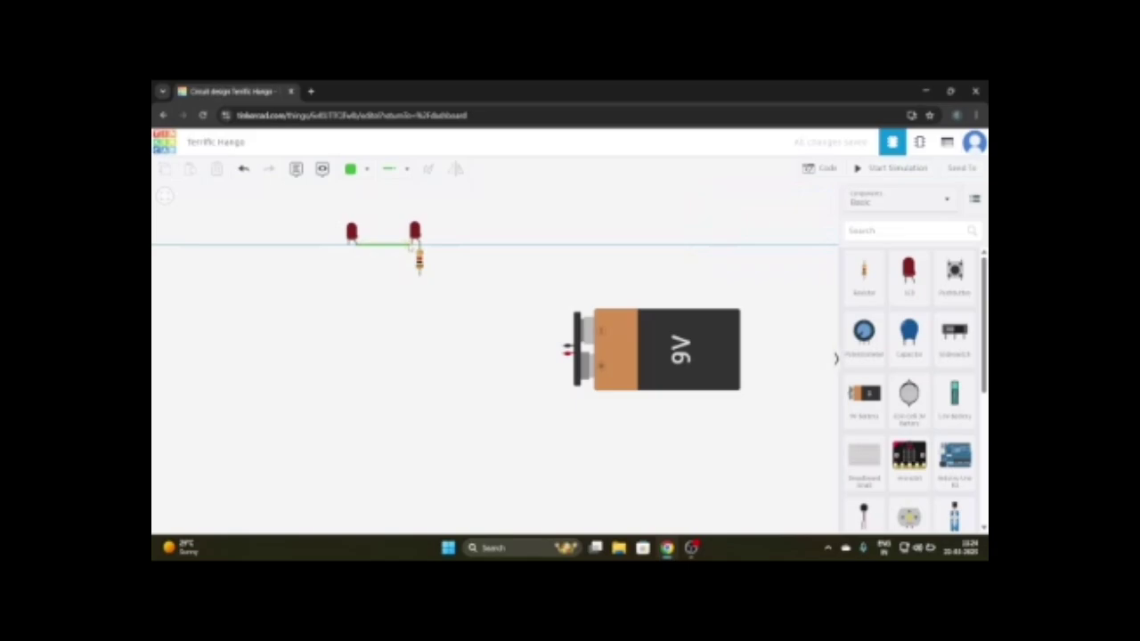
click(413, 241)
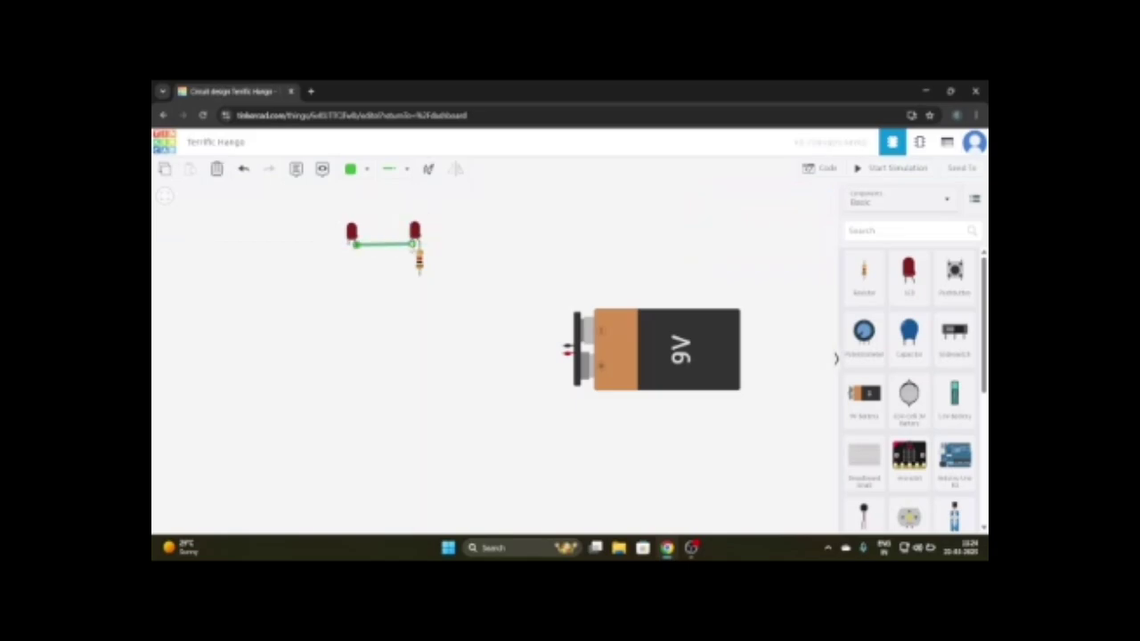
click(419, 275)
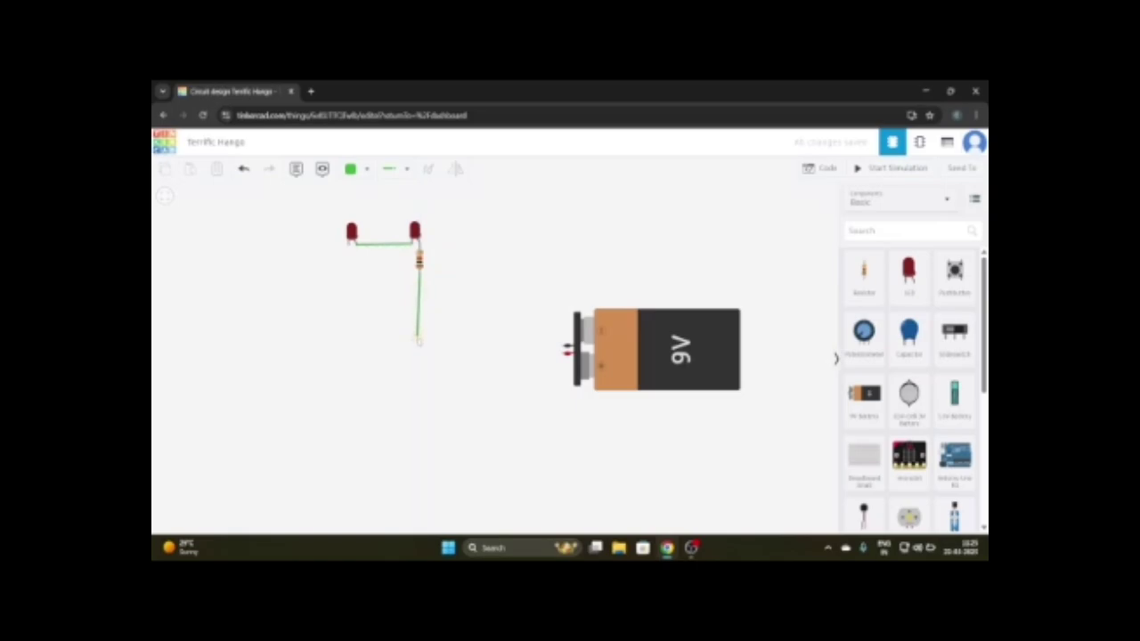
click(420, 354)
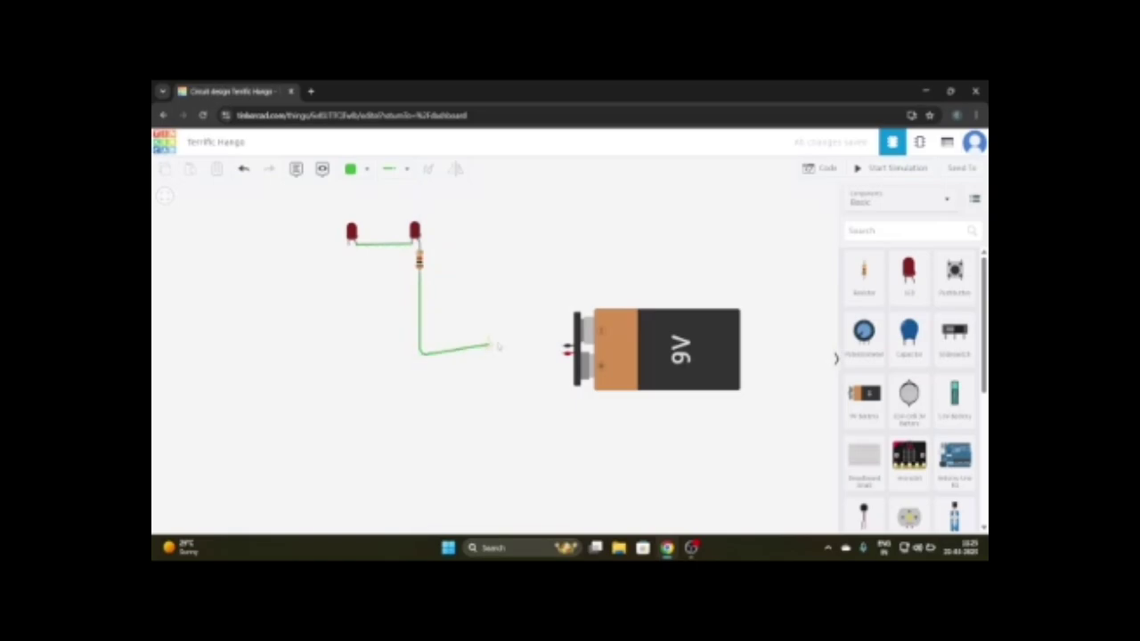
click(564, 352)
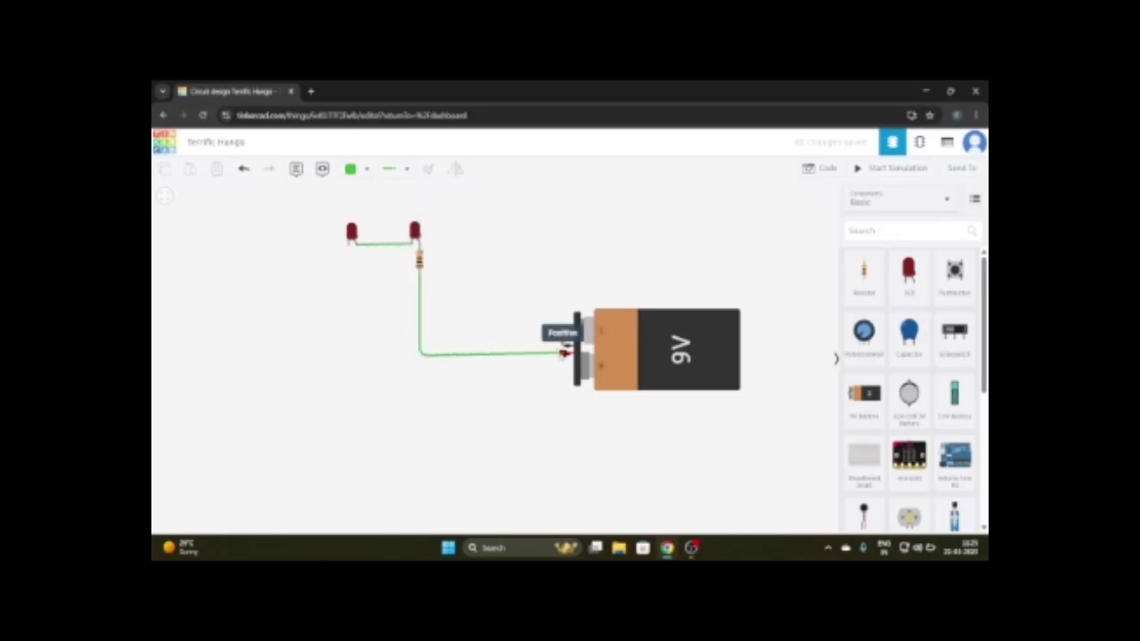
Wire the left LED's cathode around and above both LEDs to the battery's negative terminal, and start the simulation.
click(349, 237)
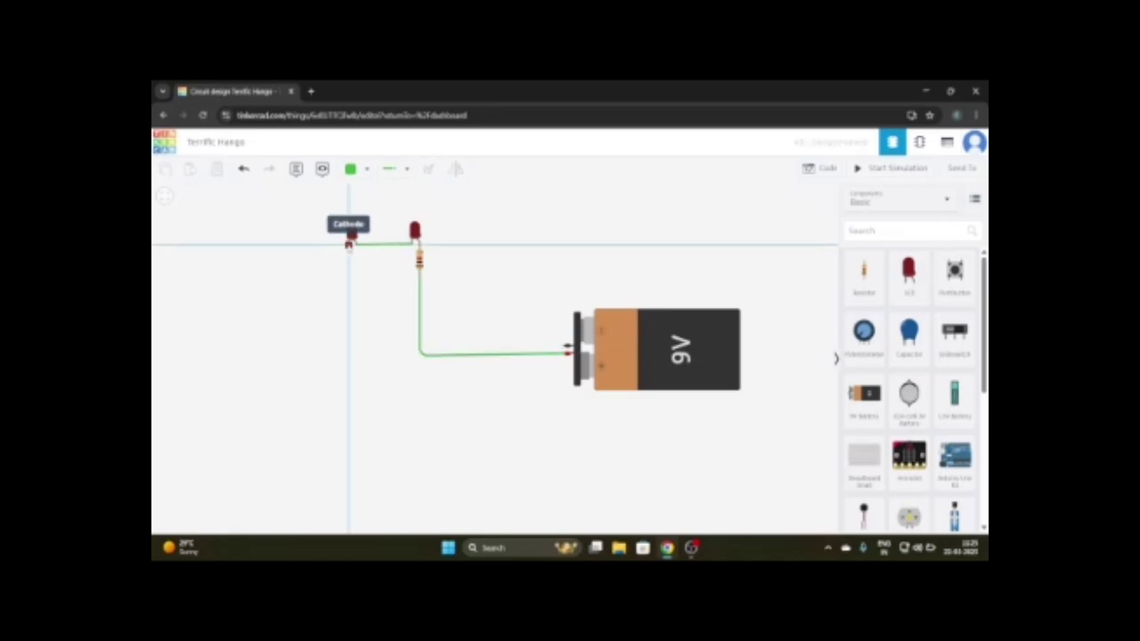
click(302, 246)
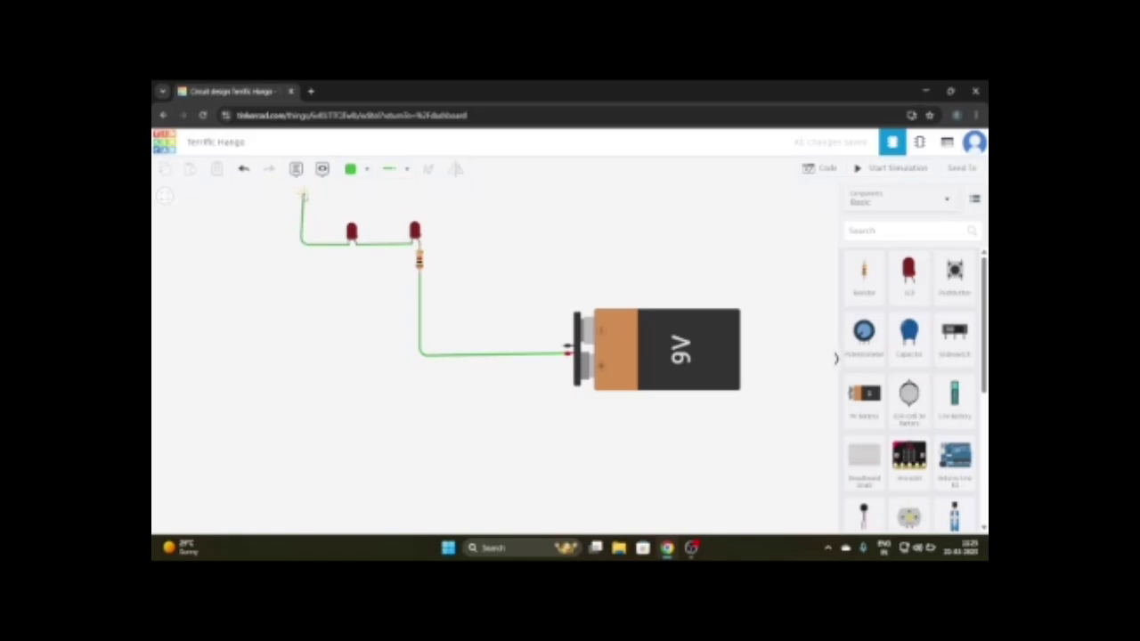
click(303, 195)
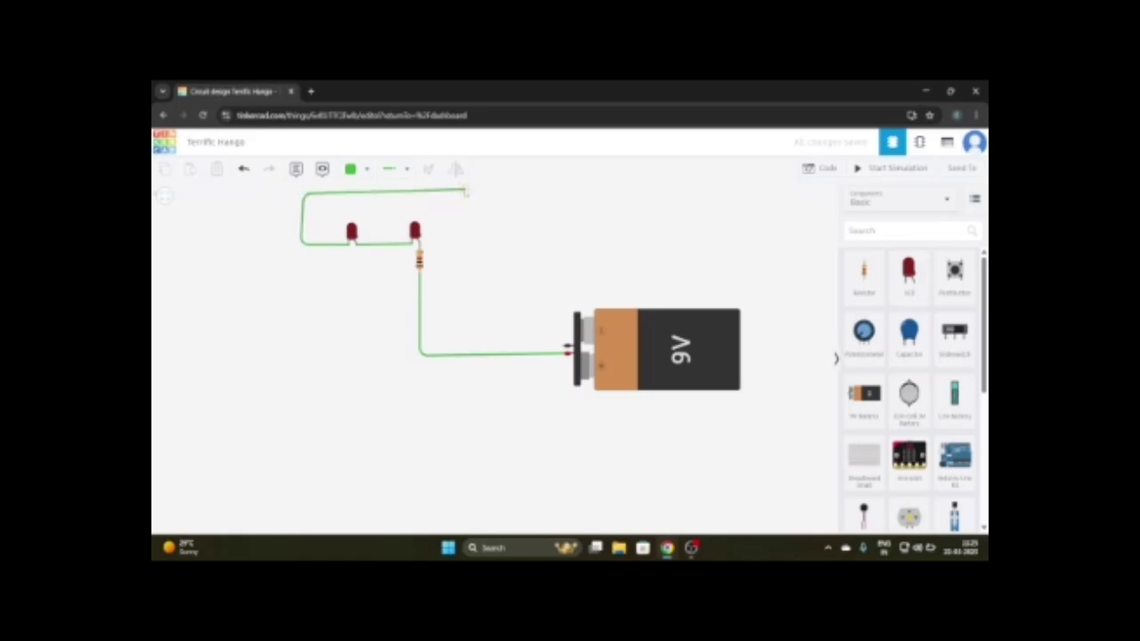
click(464, 194)
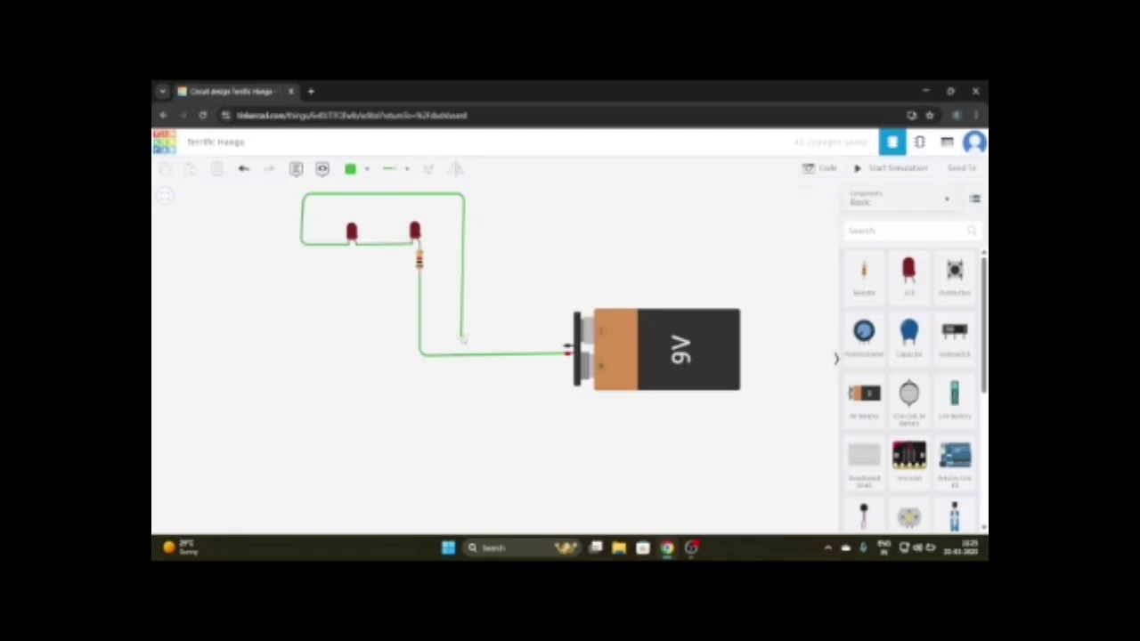
click(464, 337)
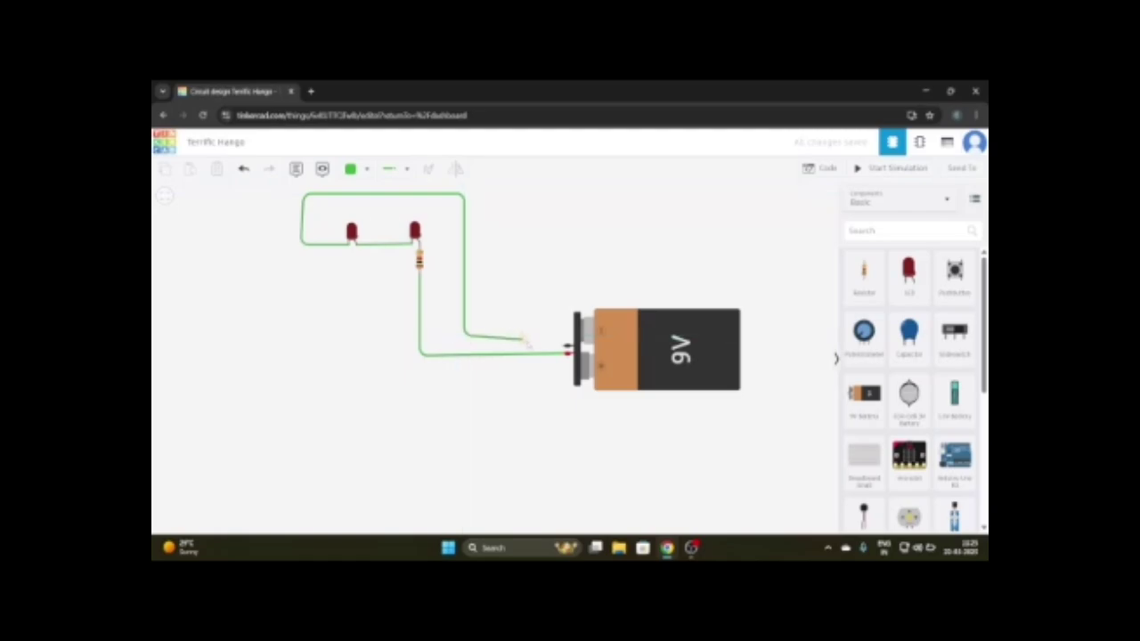
click(564, 346)
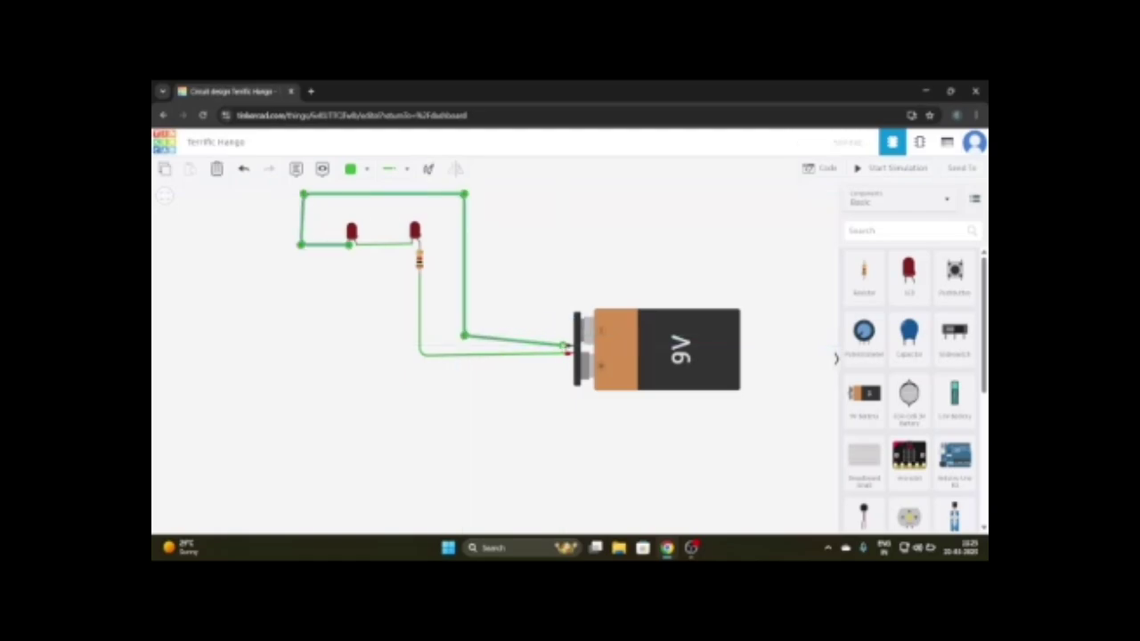
click(659, 269)
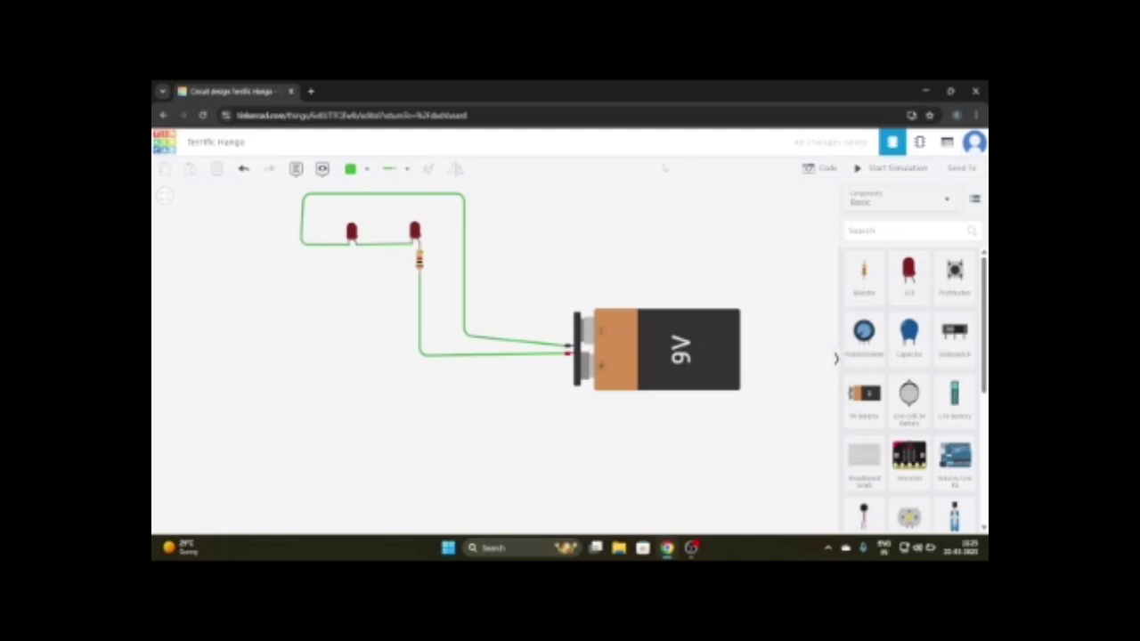
click(882, 178)
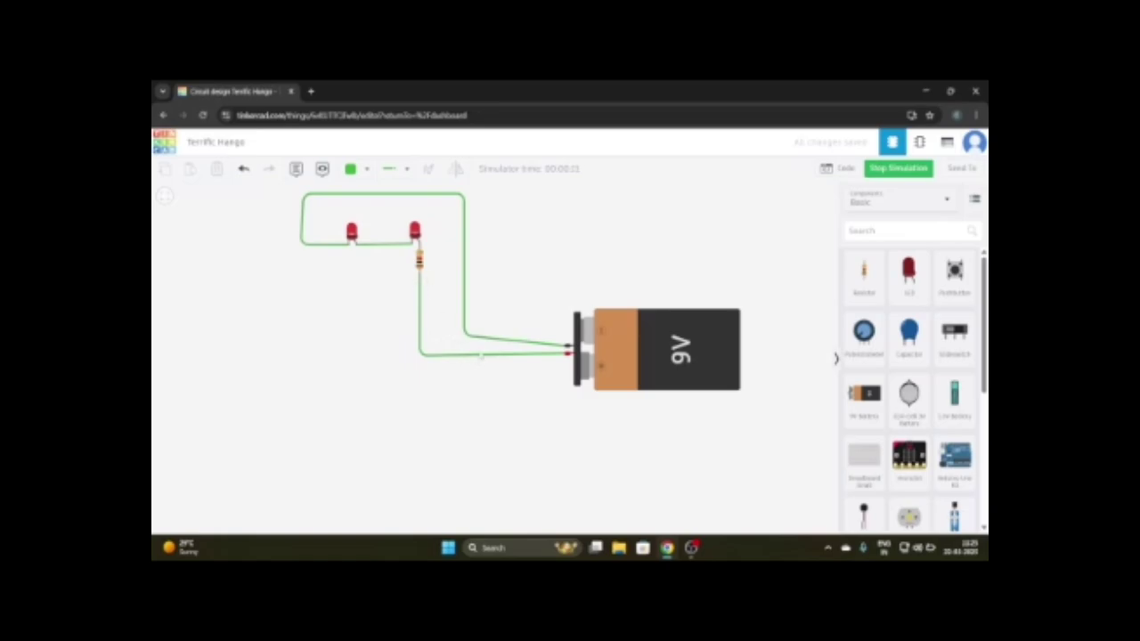
Clear the series circuit from the workspace by deleting the 9V battery, both LEDs and the resistor.
click(479, 356)
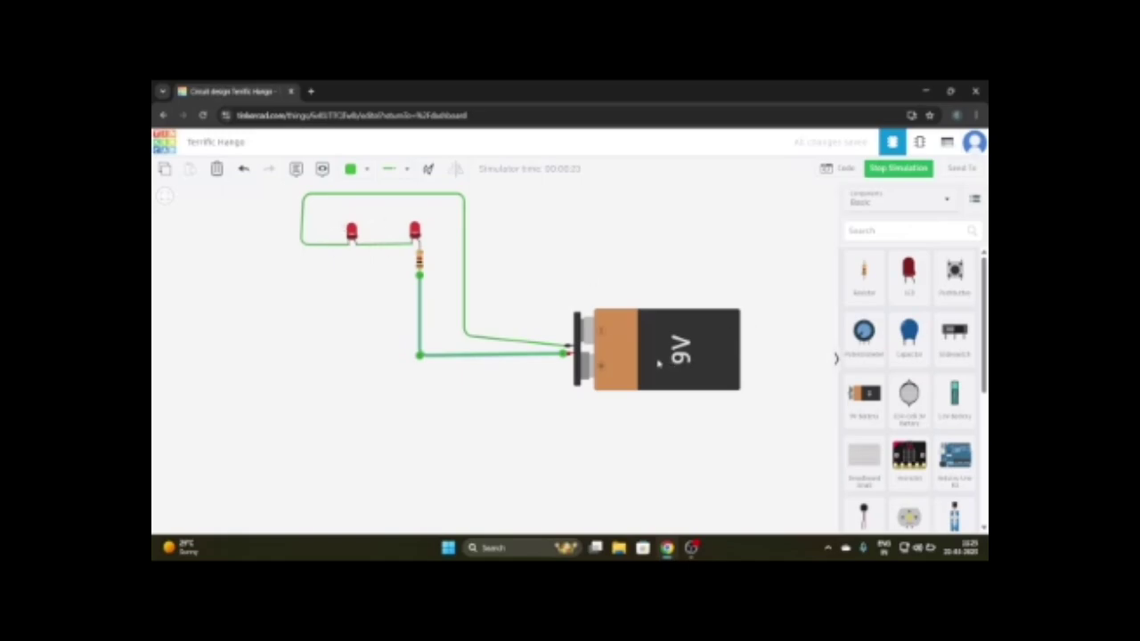
click(659, 364)
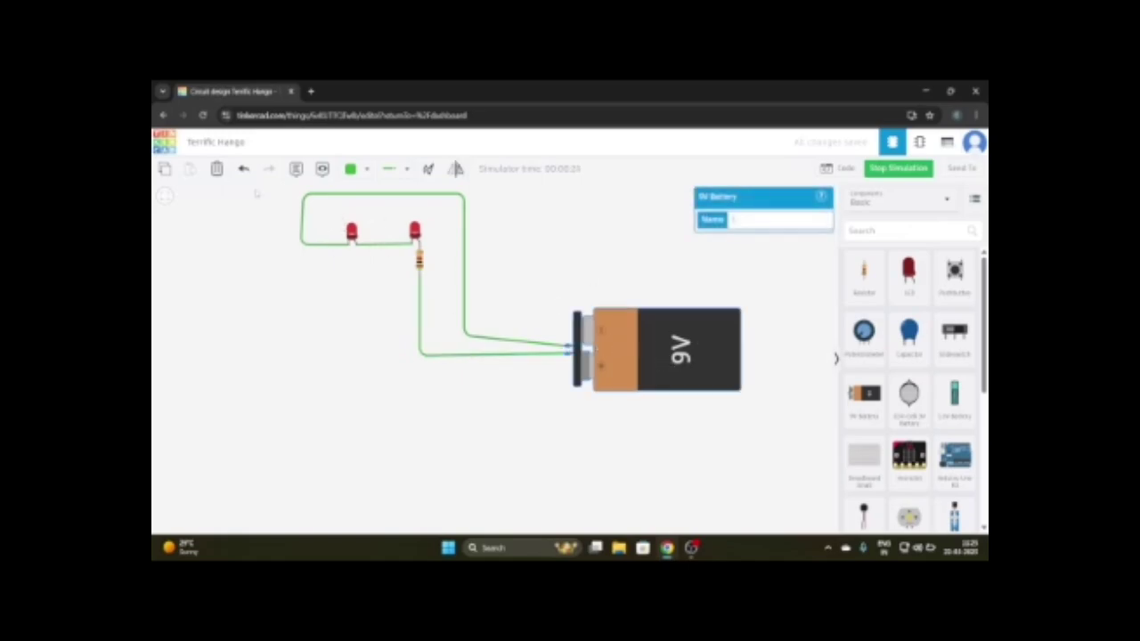
key(Delete)
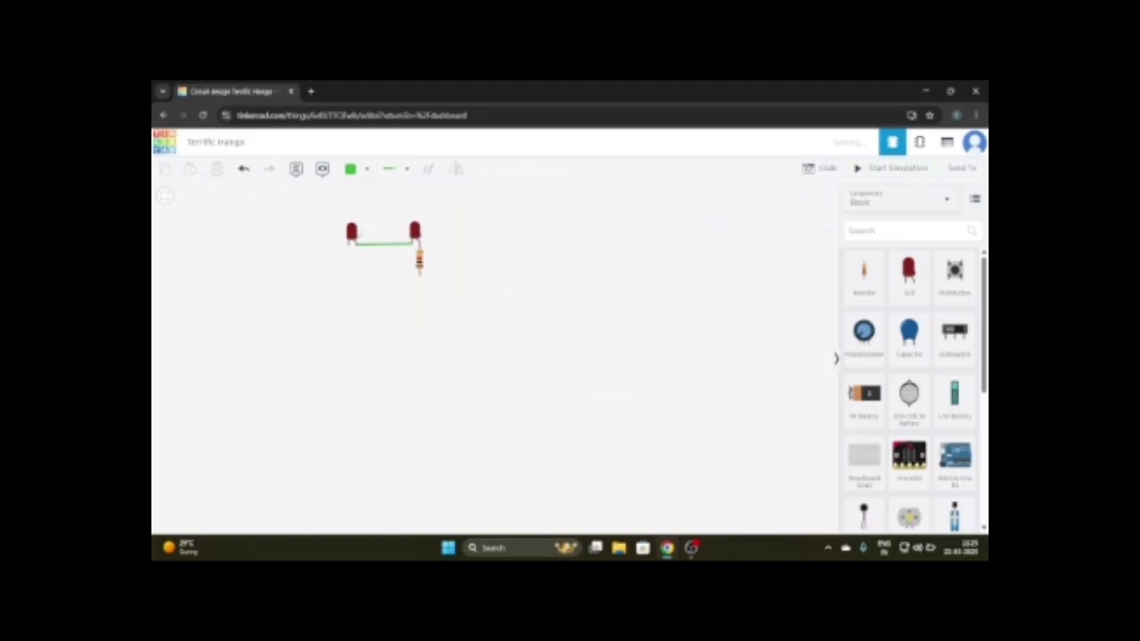
click(353, 235)
key(Delete)
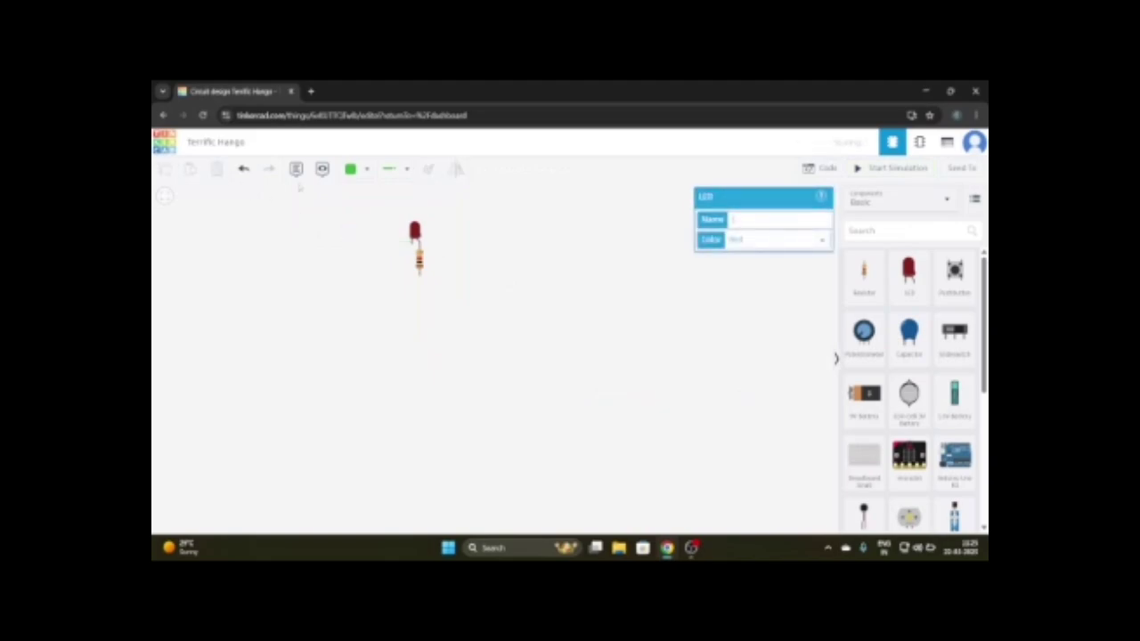
click(414, 231)
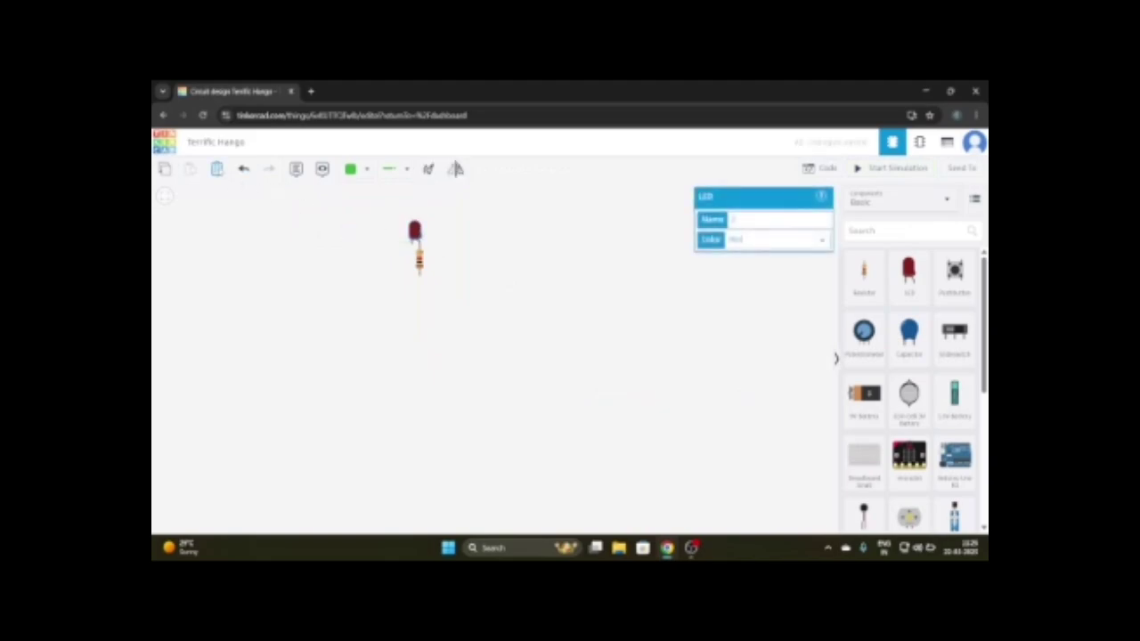
click(217, 170)
click(420, 260)
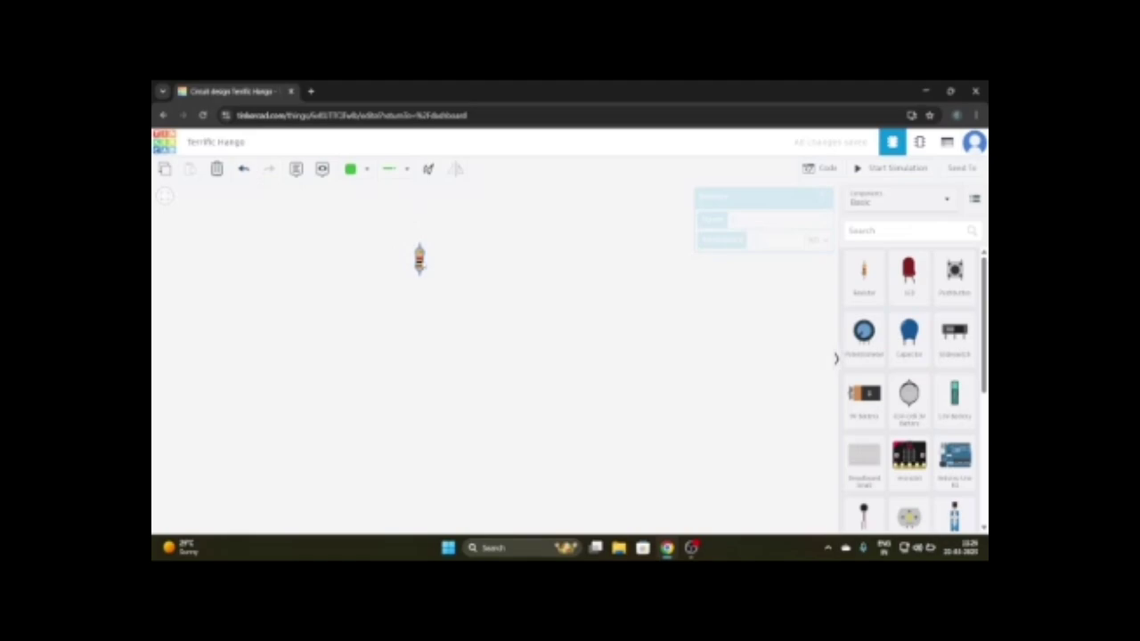
click(216, 169)
Place two red LEDs spaced apart in a row and attach a resistor to the left LED's anode.
click(908, 272)
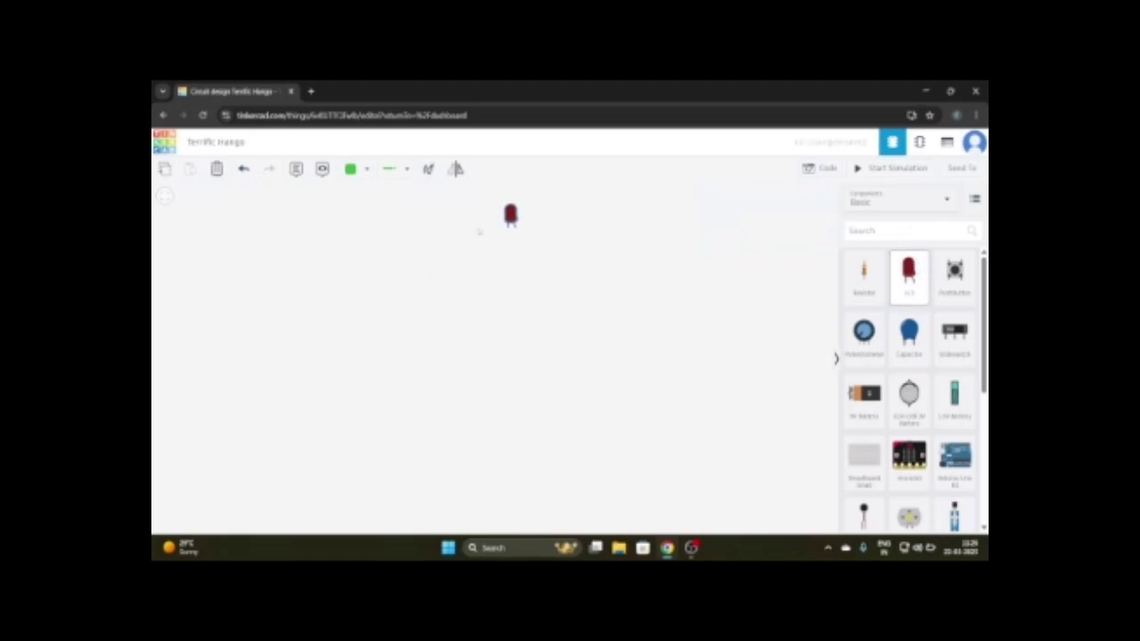
click(360, 221)
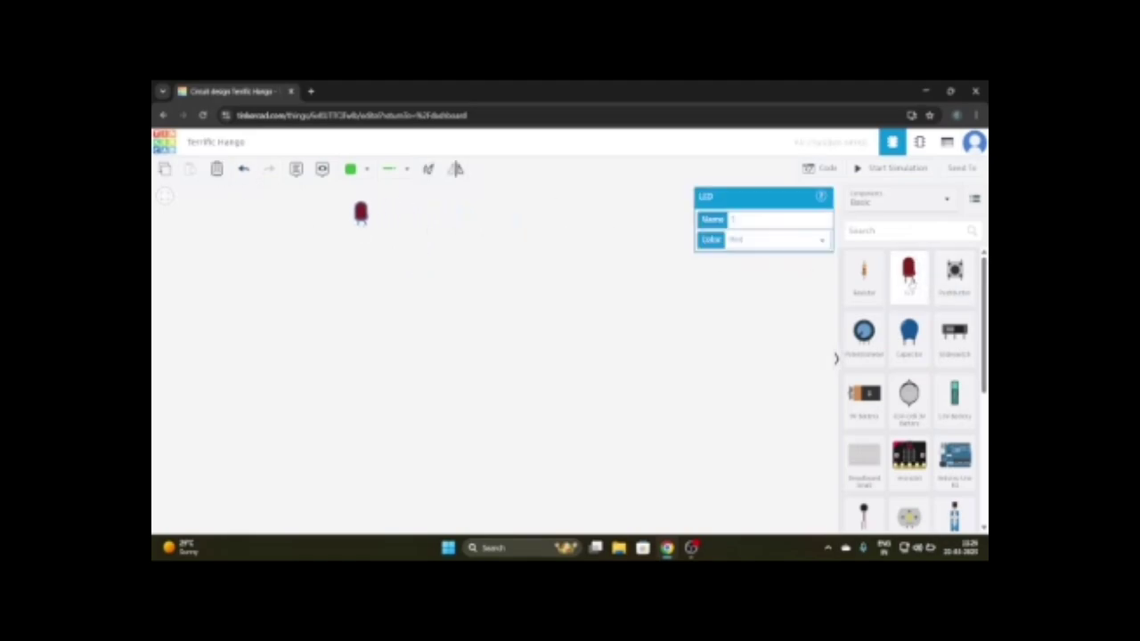
click(909, 276)
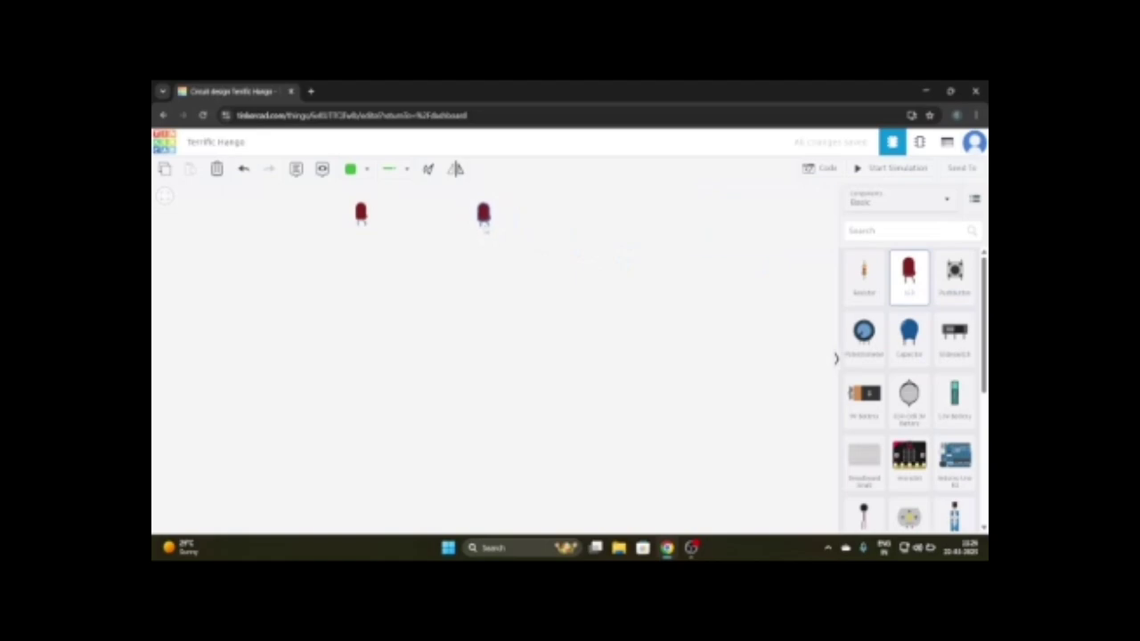
click(483, 218)
click(864, 274)
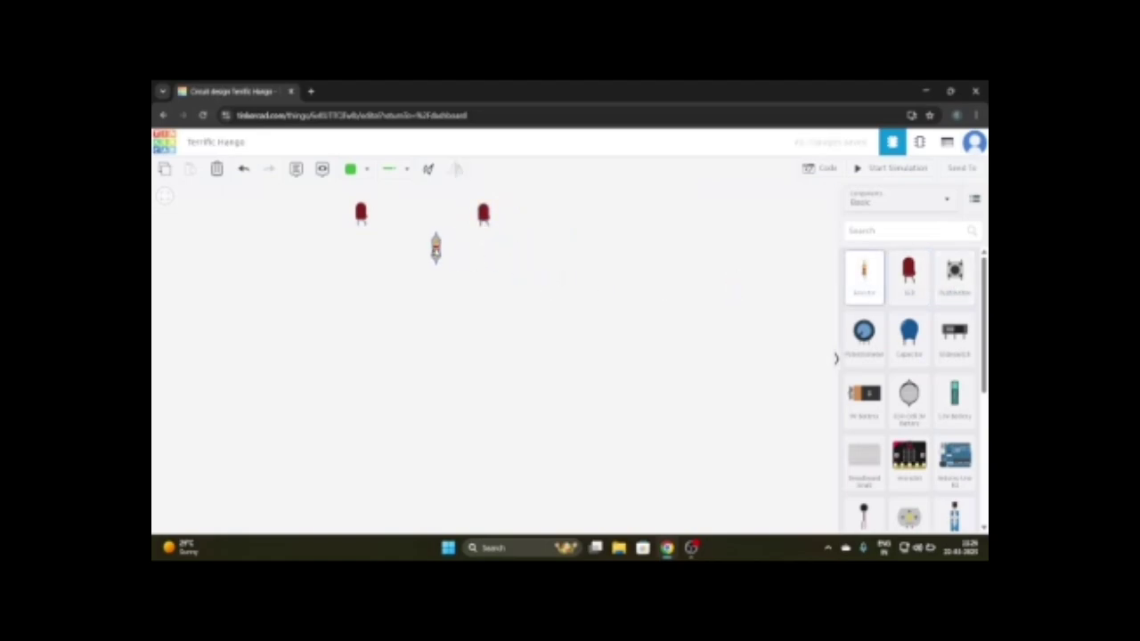
click(365, 242)
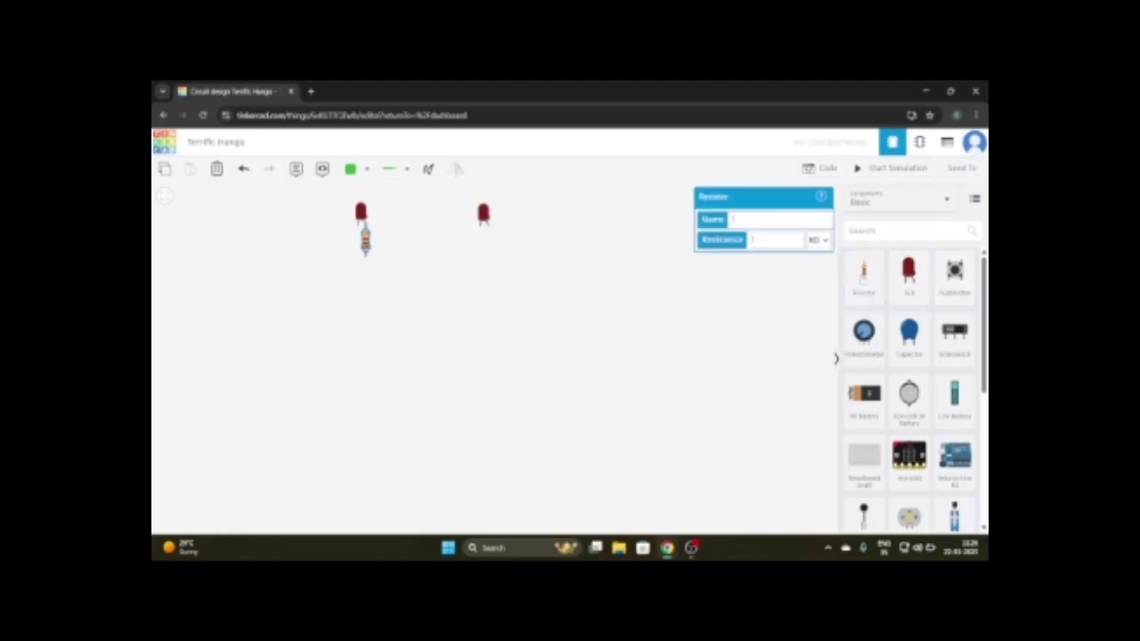
Attach a second resistor to the right LED's anode and place a 9V battery below and to the right of the LEDs.
click(863, 274)
click(488, 242)
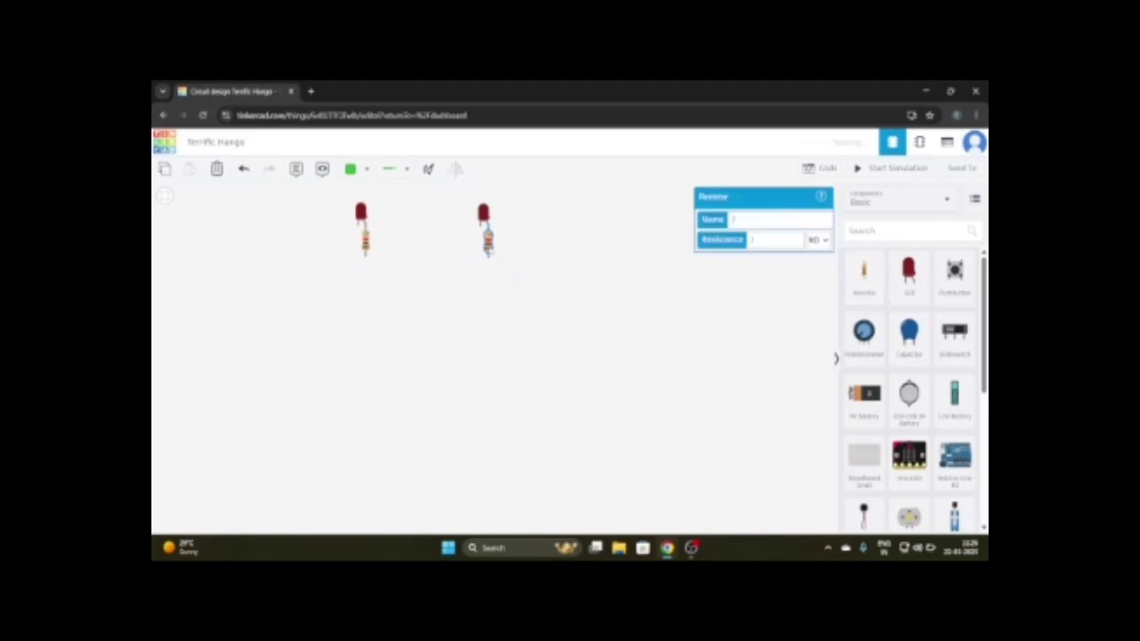
click(864, 394)
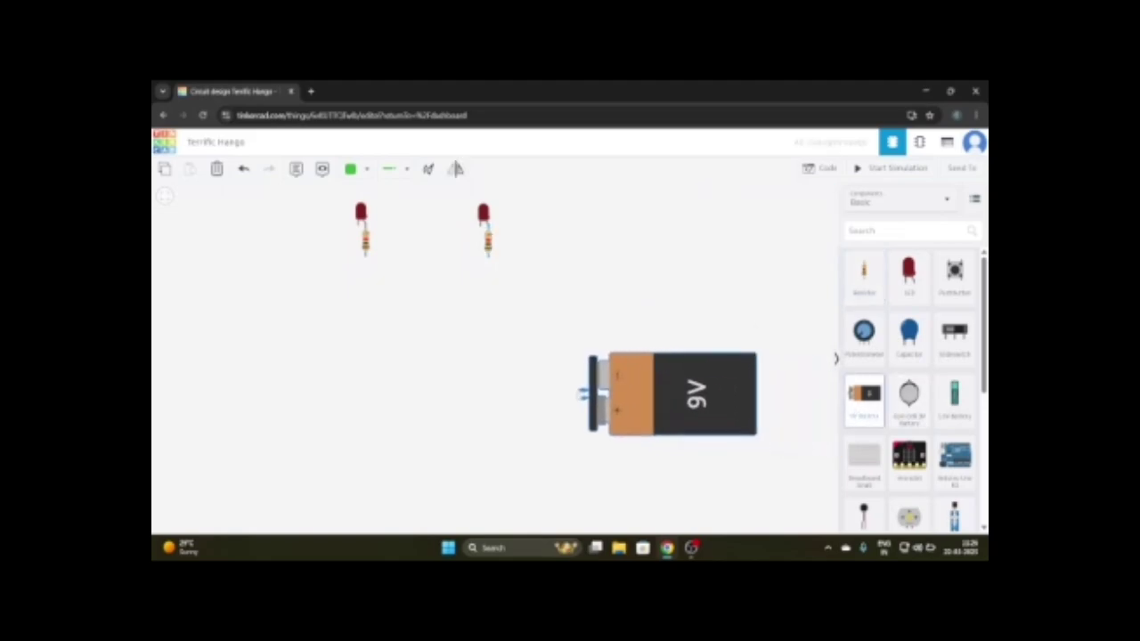
click(561, 376)
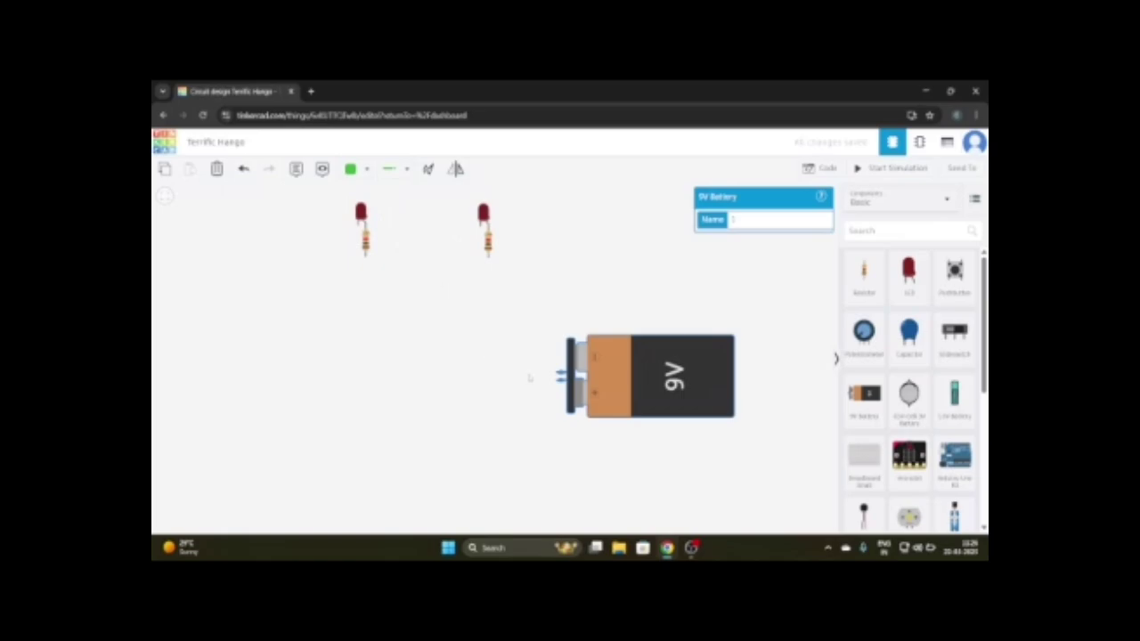
Wire the free terminal of the right LED's resistor down and across to the battery's positive terminal.
click(487, 256)
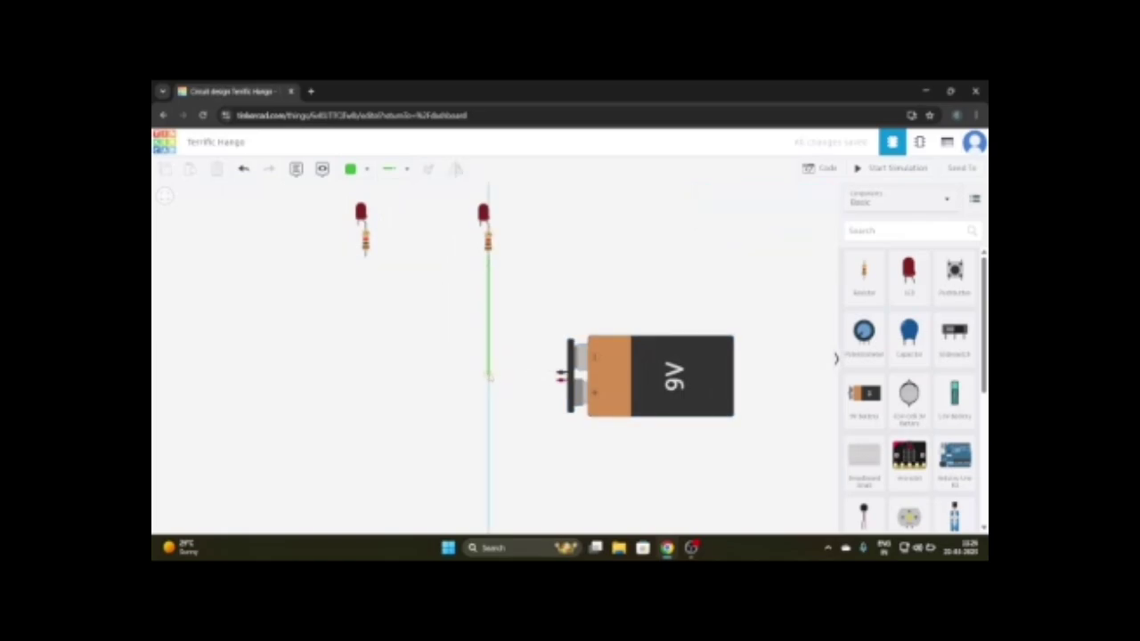
click(487, 374)
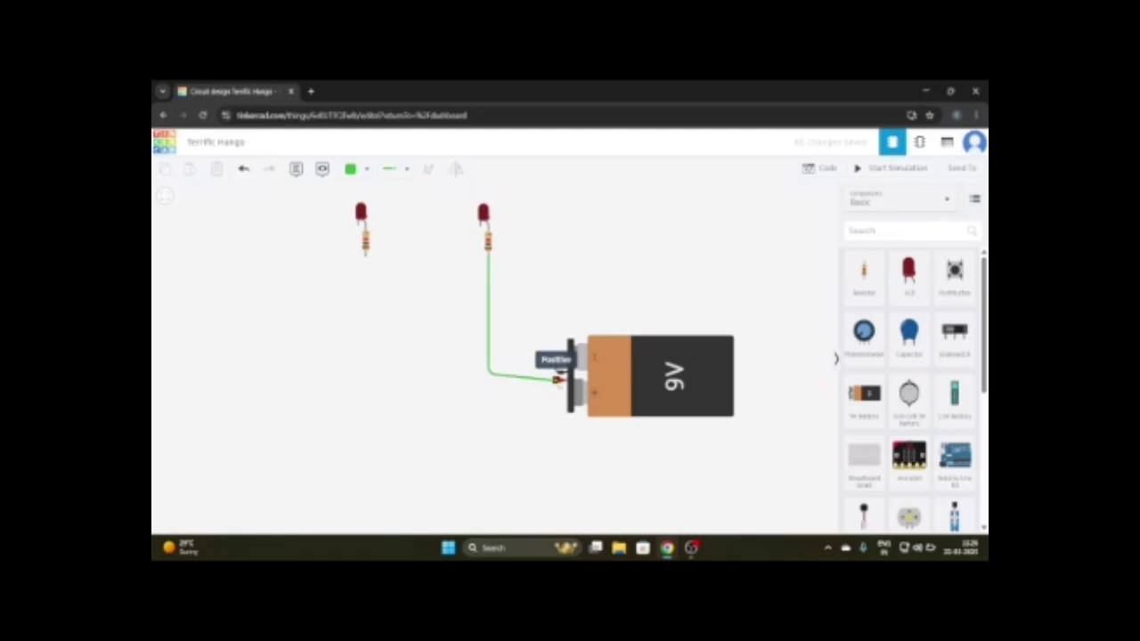
click(556, 381)
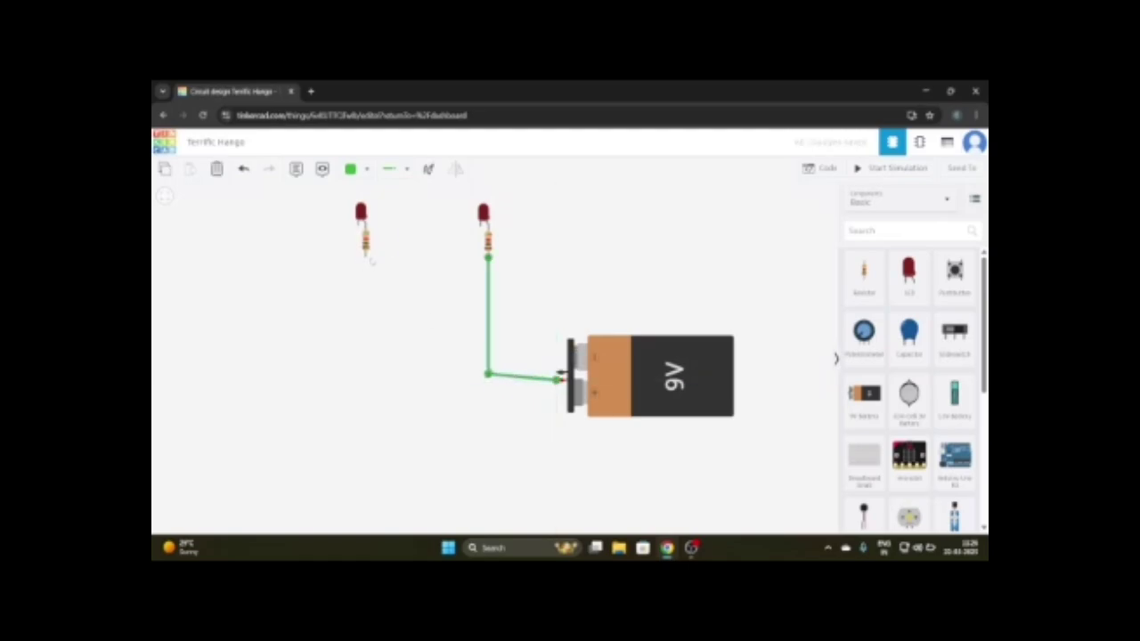
click(365, 256)
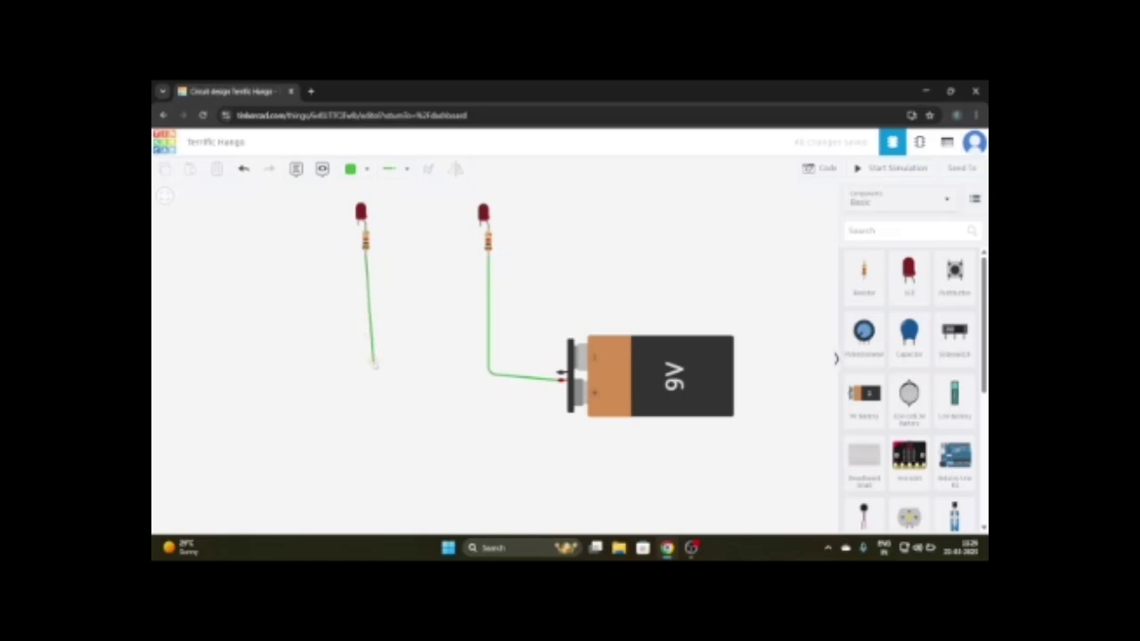
click(367, 366)
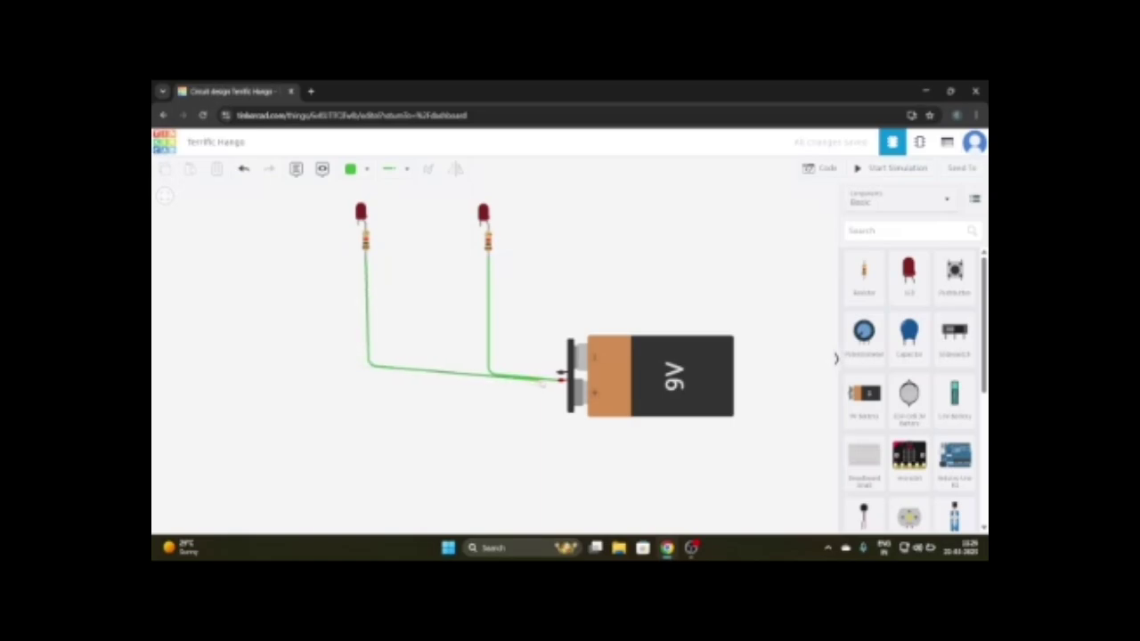
click(558, 381)
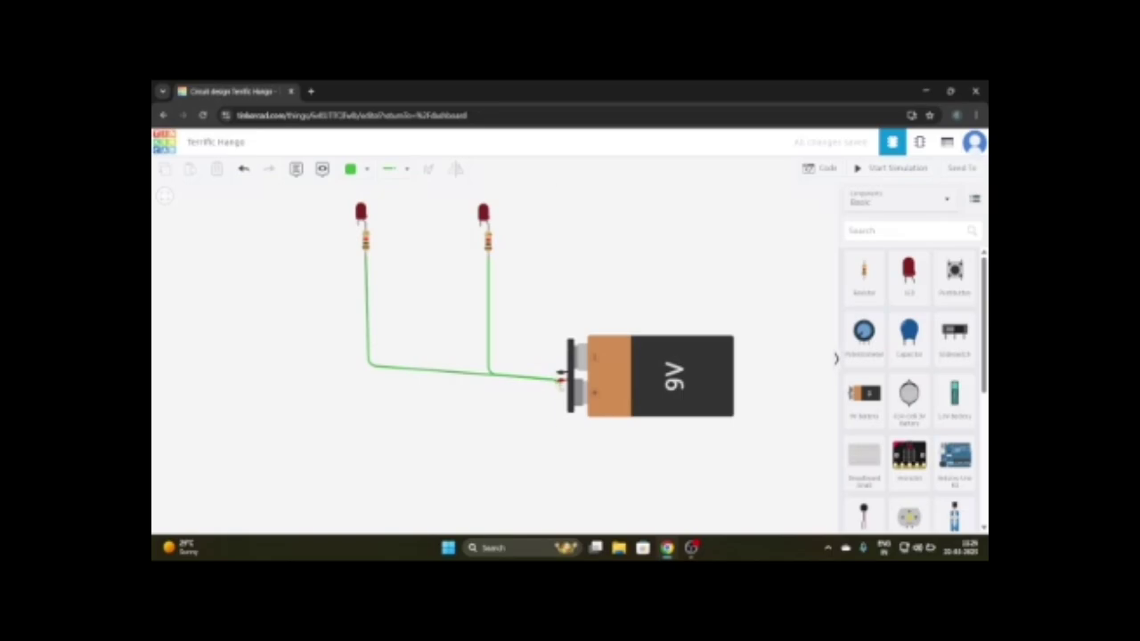
key(ctrl+z)
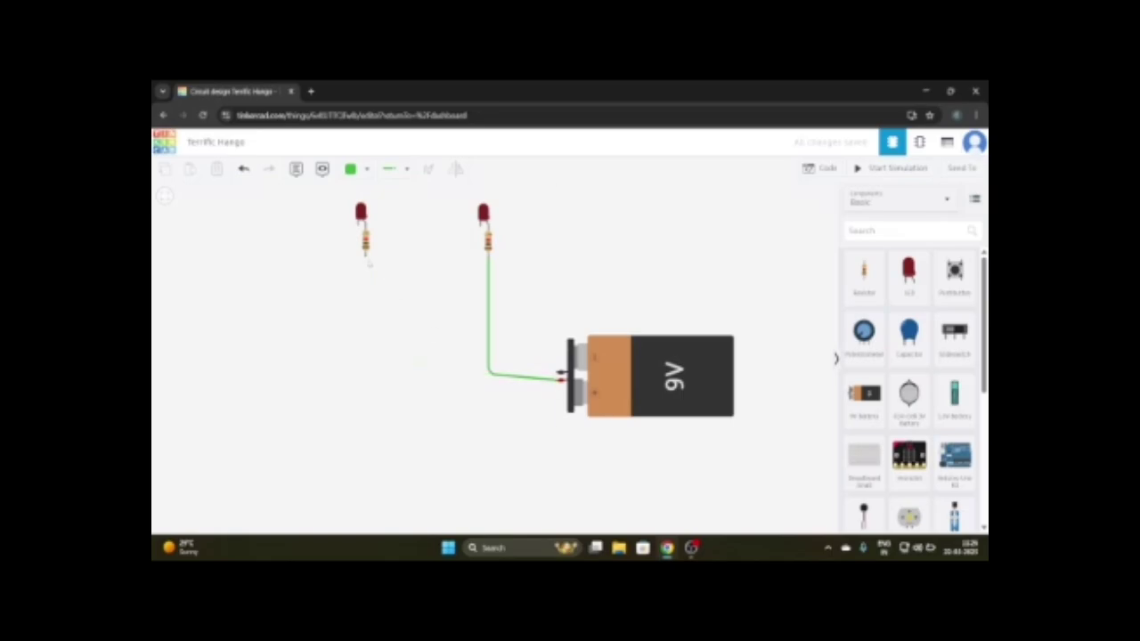
Wire the free terminal of the left LED's resistor to the battery's positive terminal, routing it below the right LED's wire.
click(366, 260)
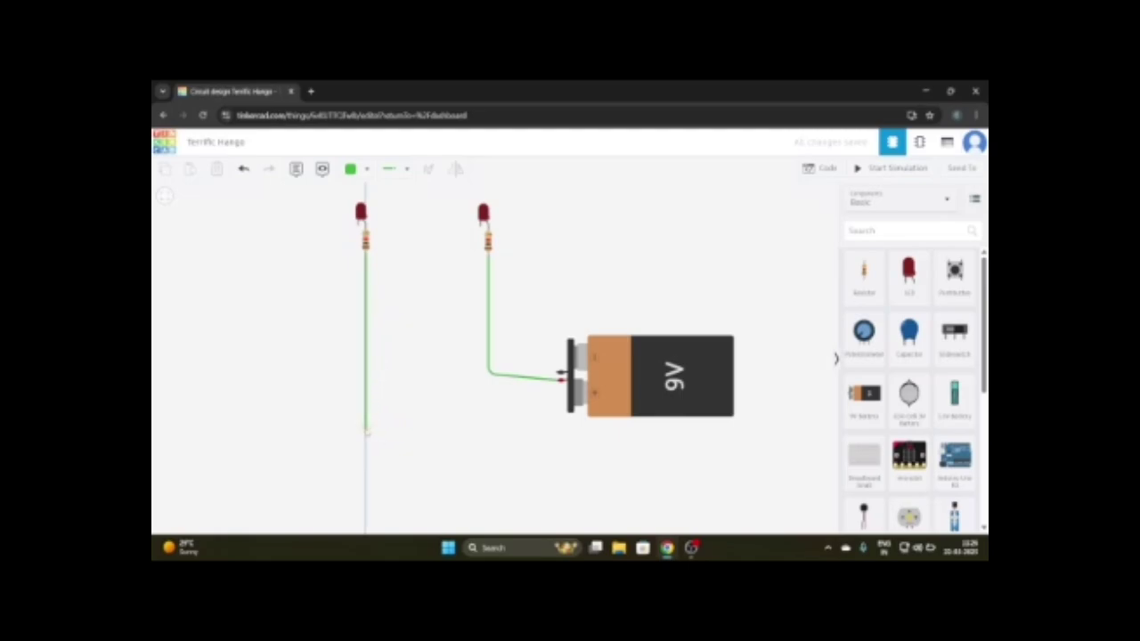
click(366, 430)
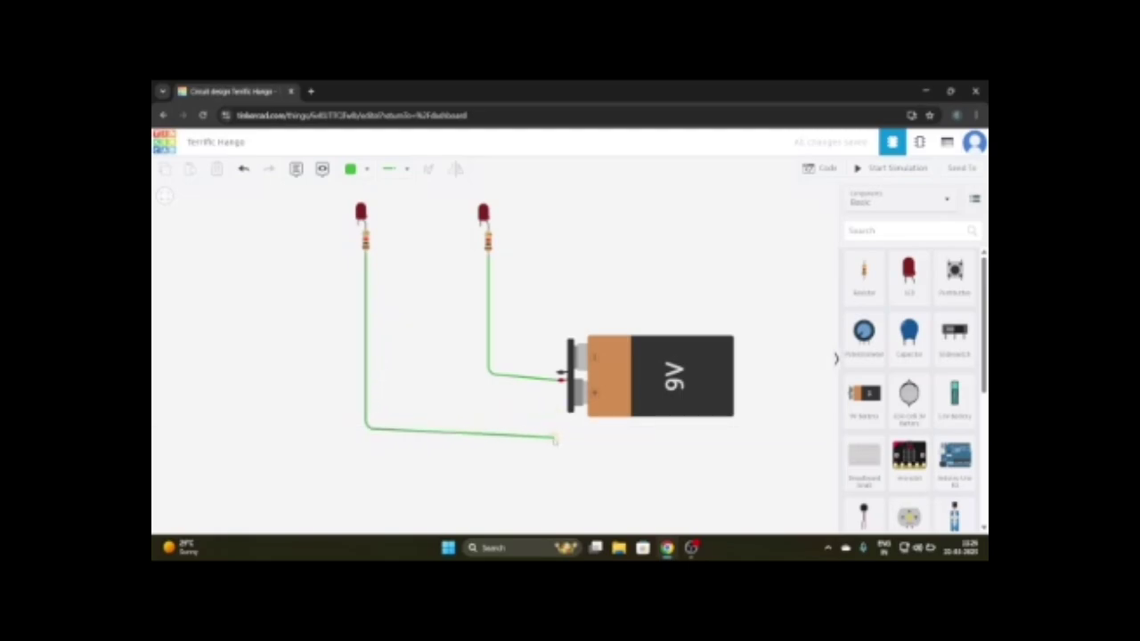
click(554, 438)
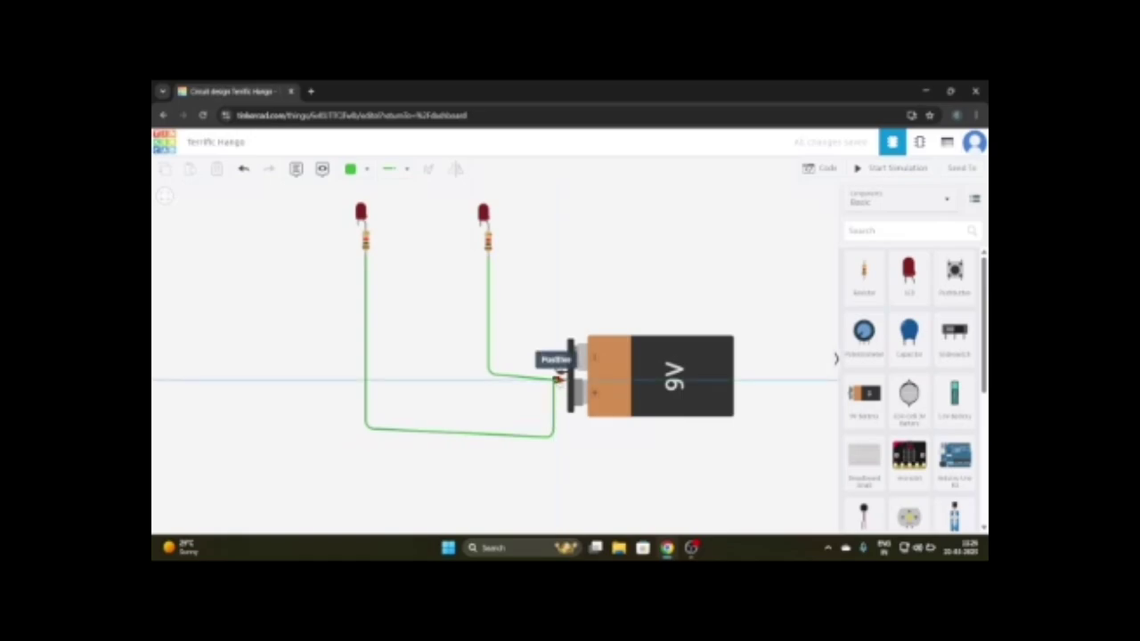
click(557, 379)
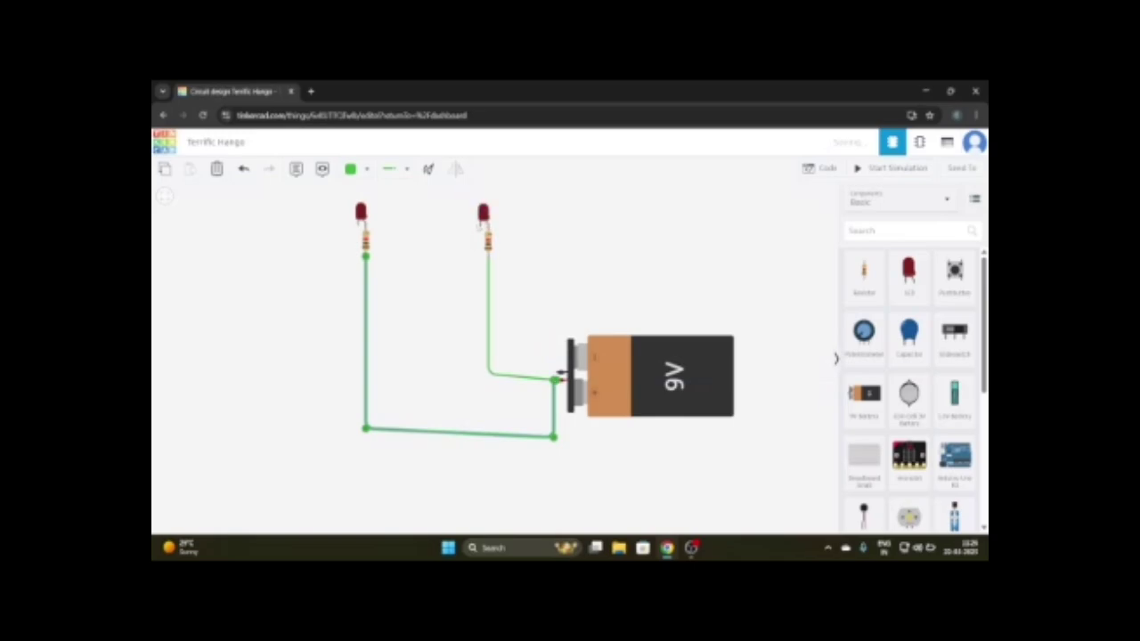
Wire the right LED's cathode up and over that LED, then down to the battery's negative terminal.
click(481, 224)
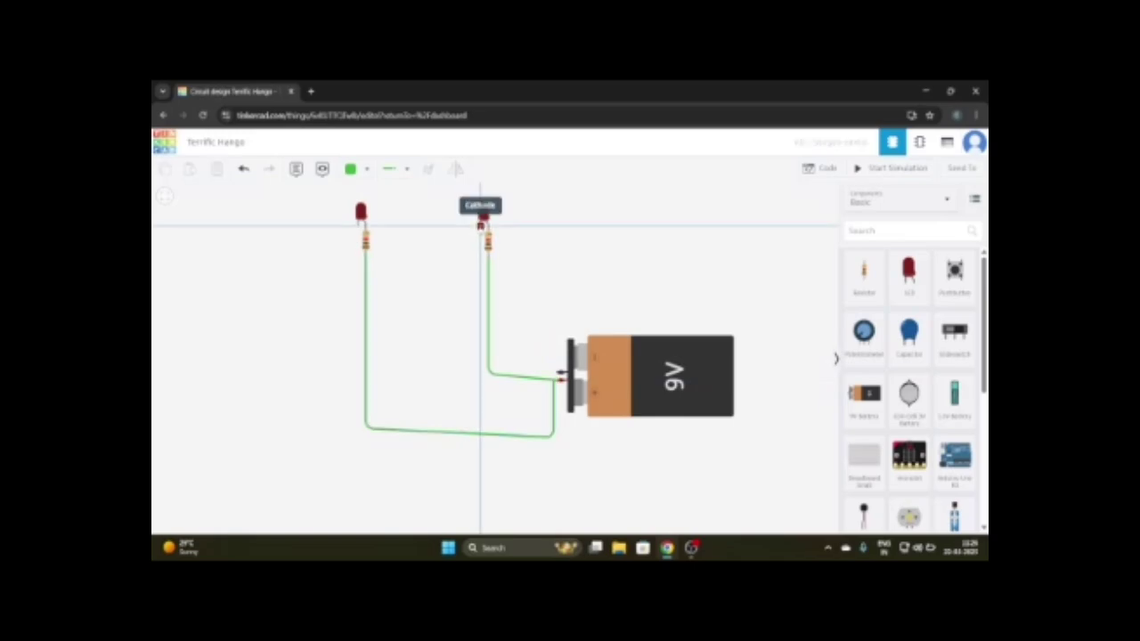
click(417, 226)
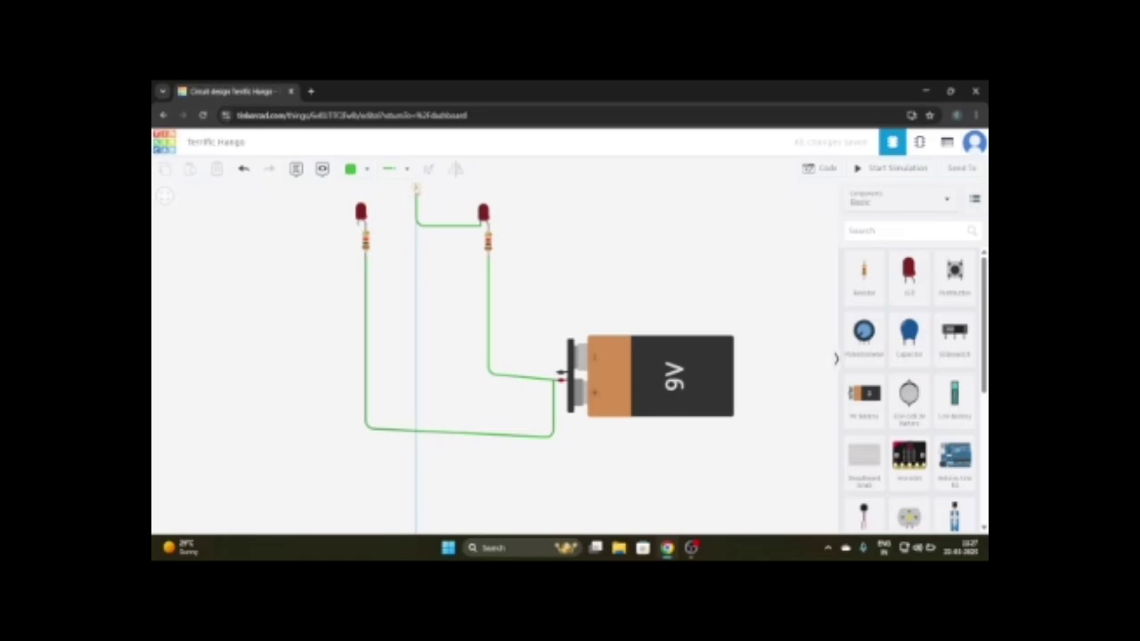
click(416, 189)
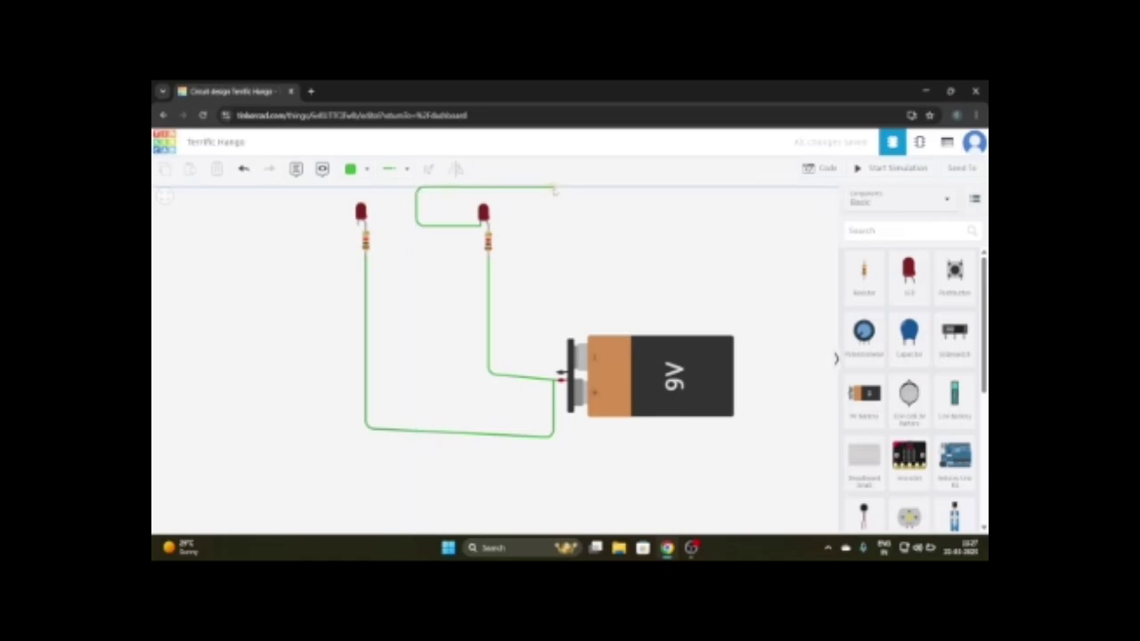
click(552, 188)
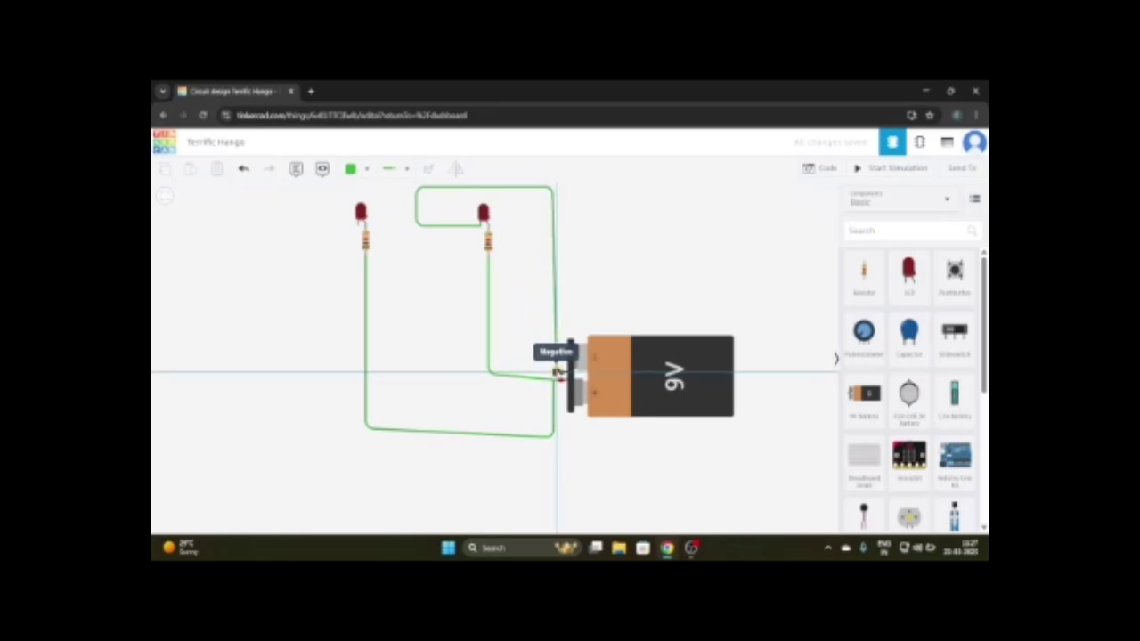
click(557, 372)
Wire the left LED's cathode around and above both LEDs to the battery's negative terminal, and start the simulation.
click(357, 223)
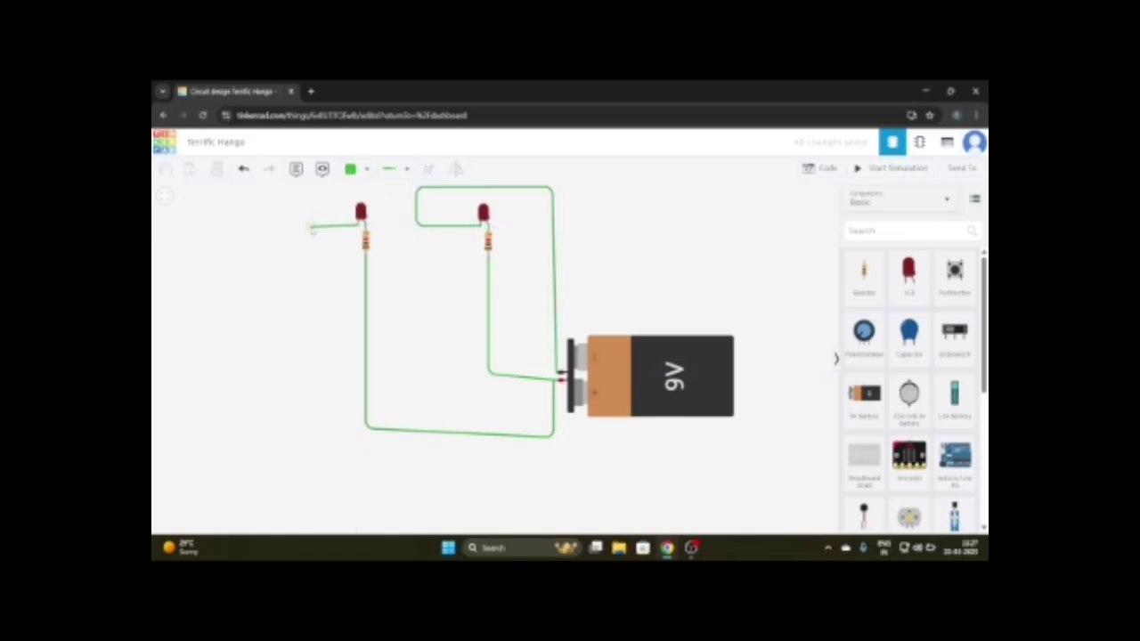
click(313, 224)
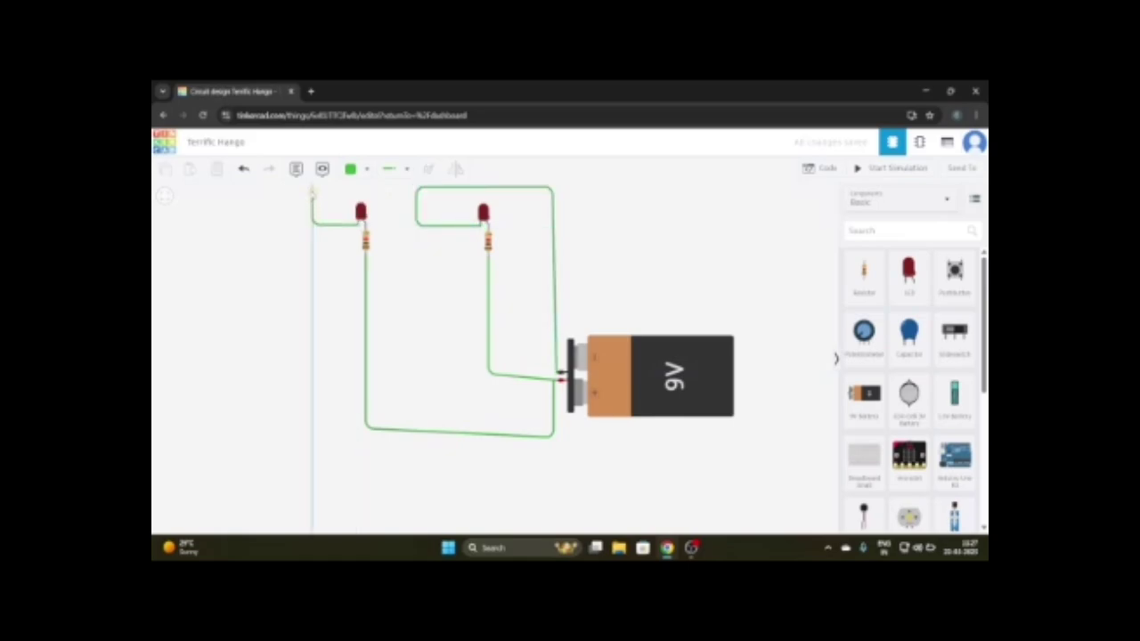
click(312, 191)
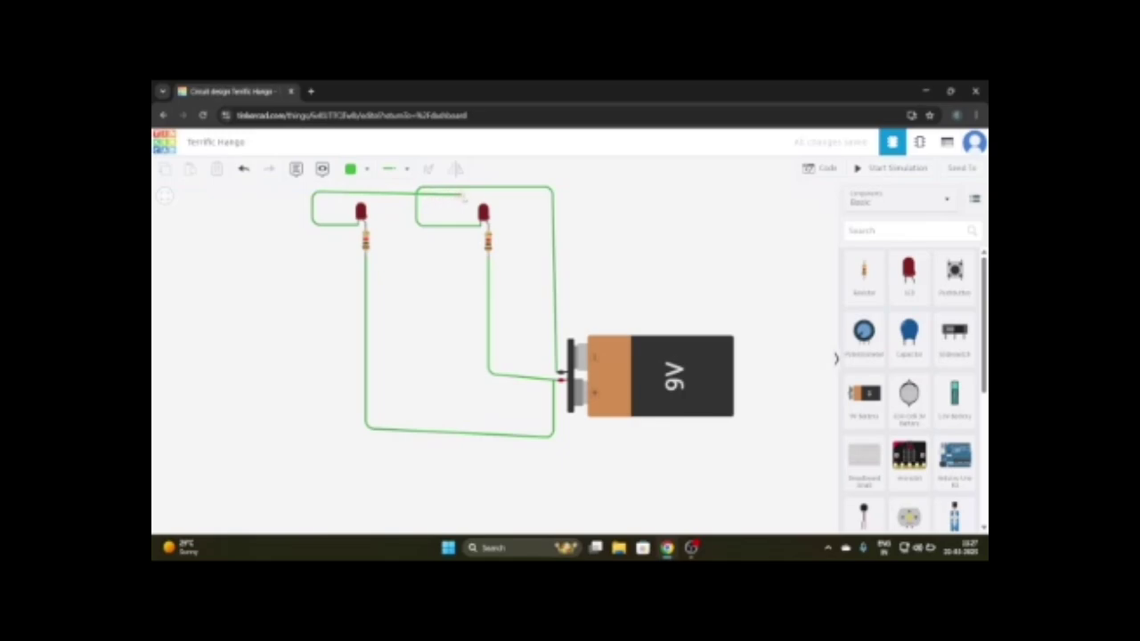
click(540, 195)
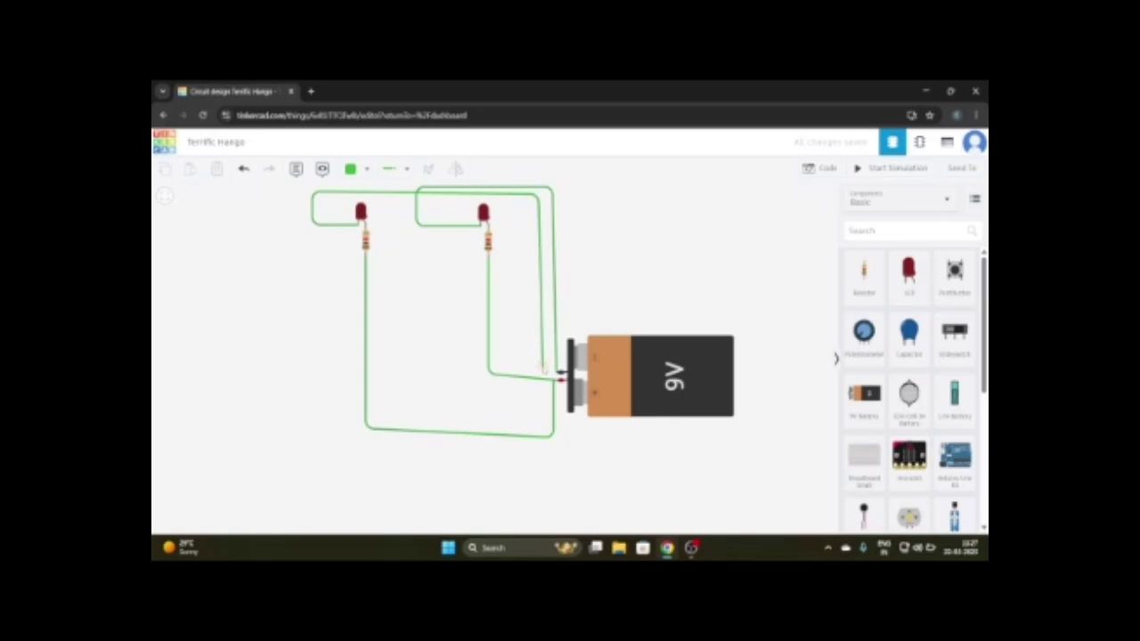
click(559, 372)
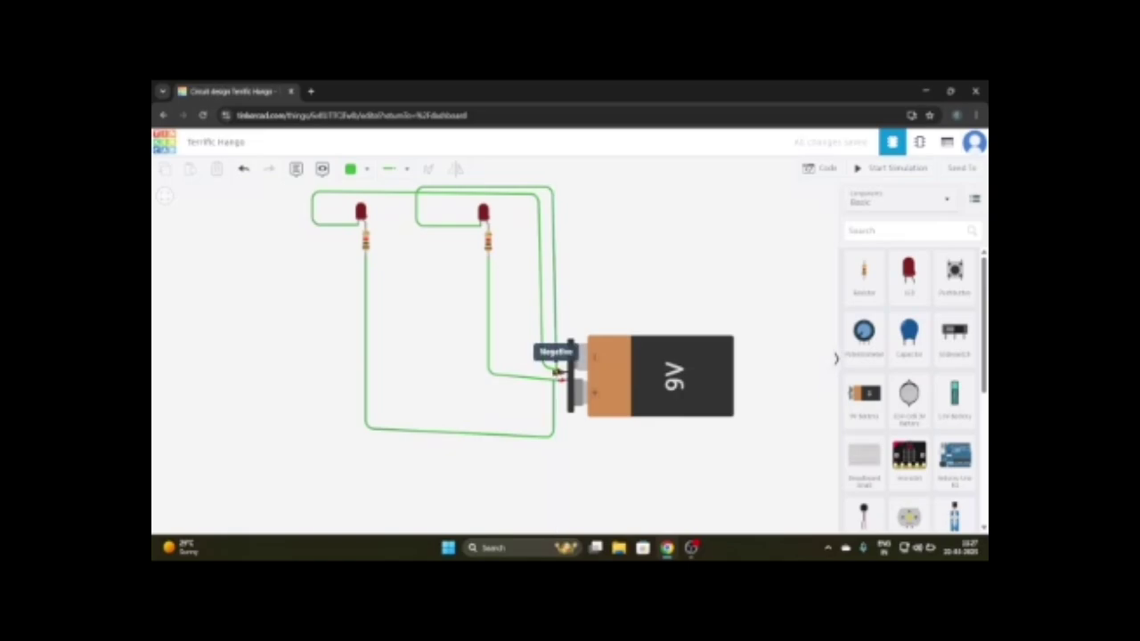
click(558, 372)
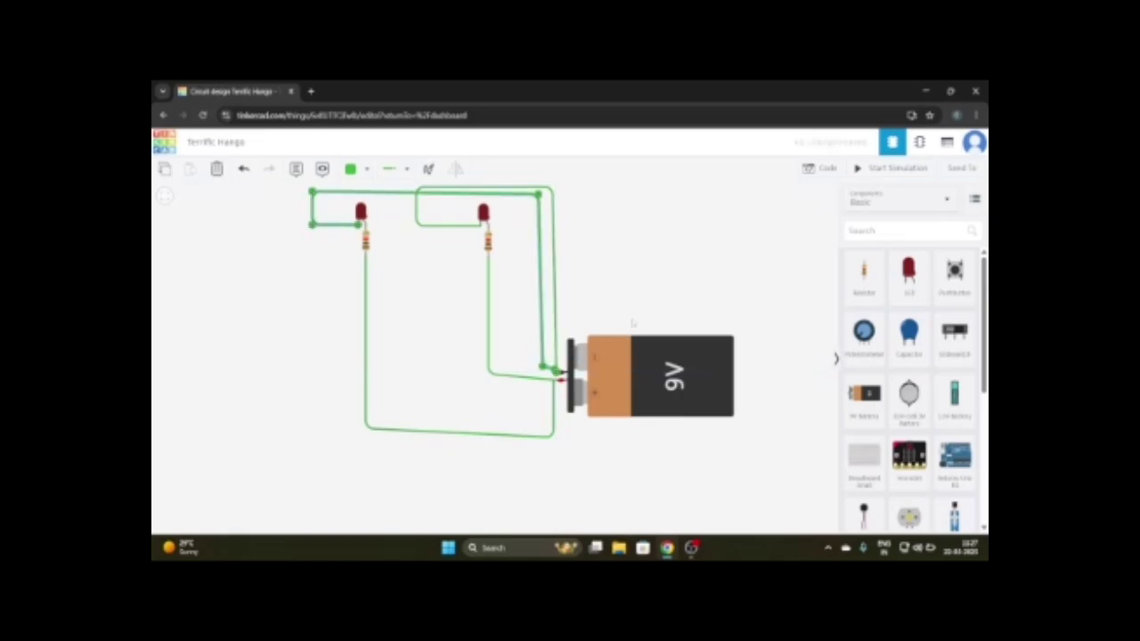
click(664, 286)
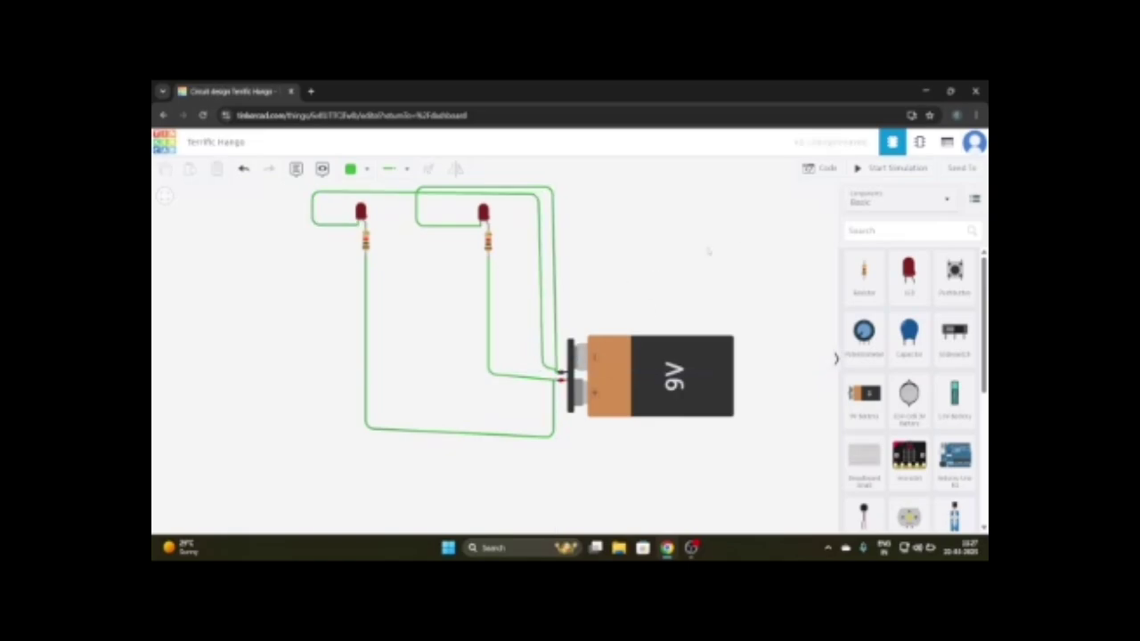
click(892, 169)
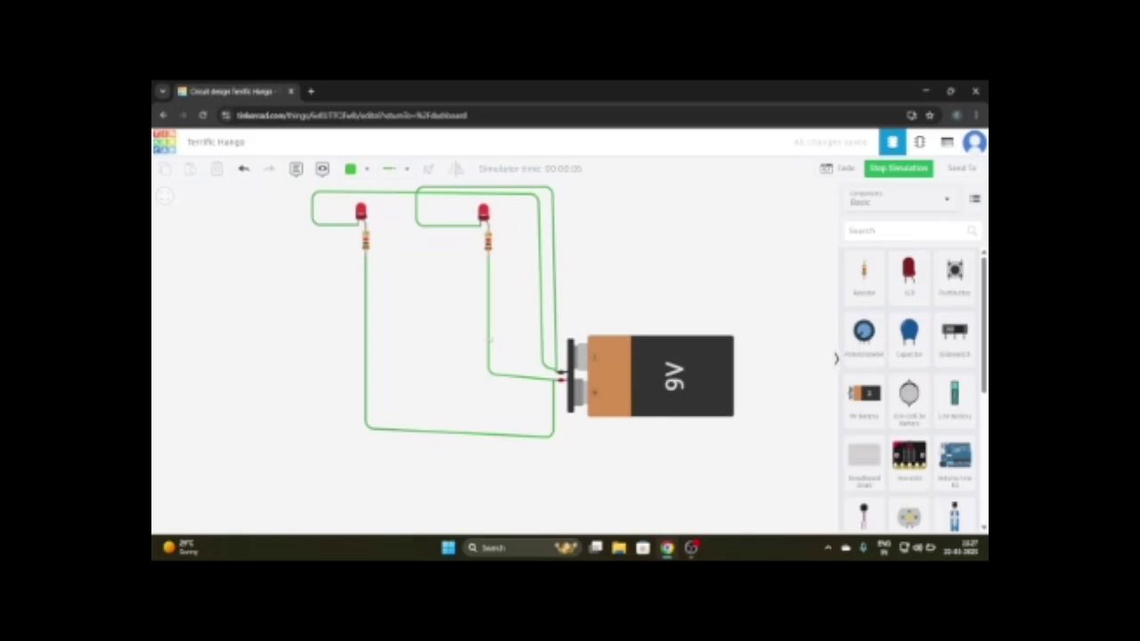
Delete the wire between the right LED's resistor and the battery's positive terminal, and run the simulation again.
click(489, 339)
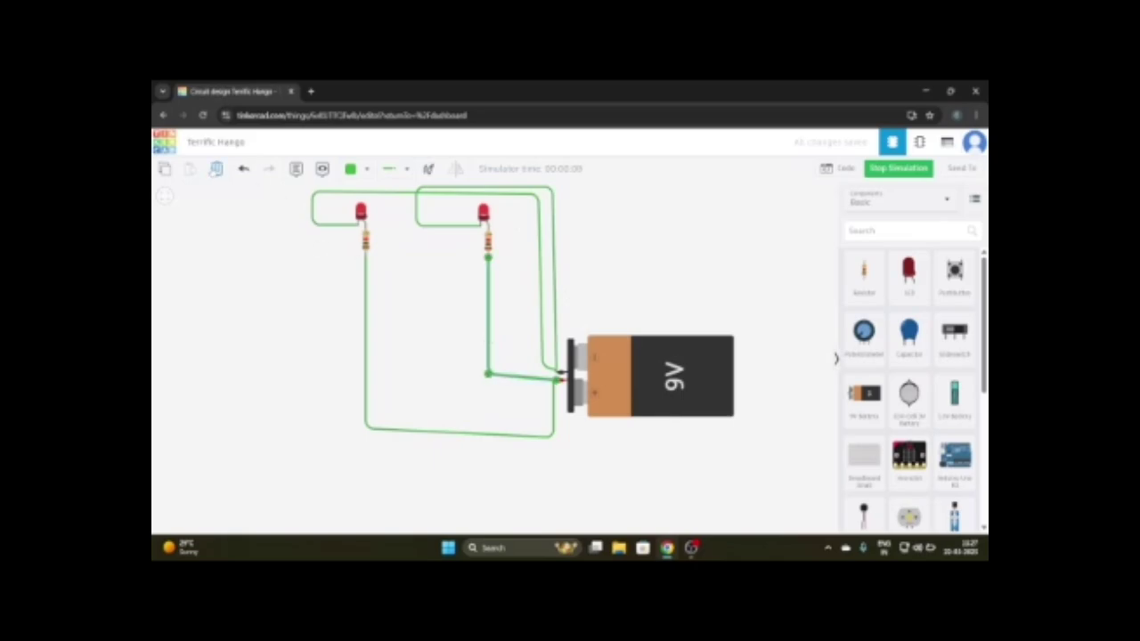
click(215, 169)
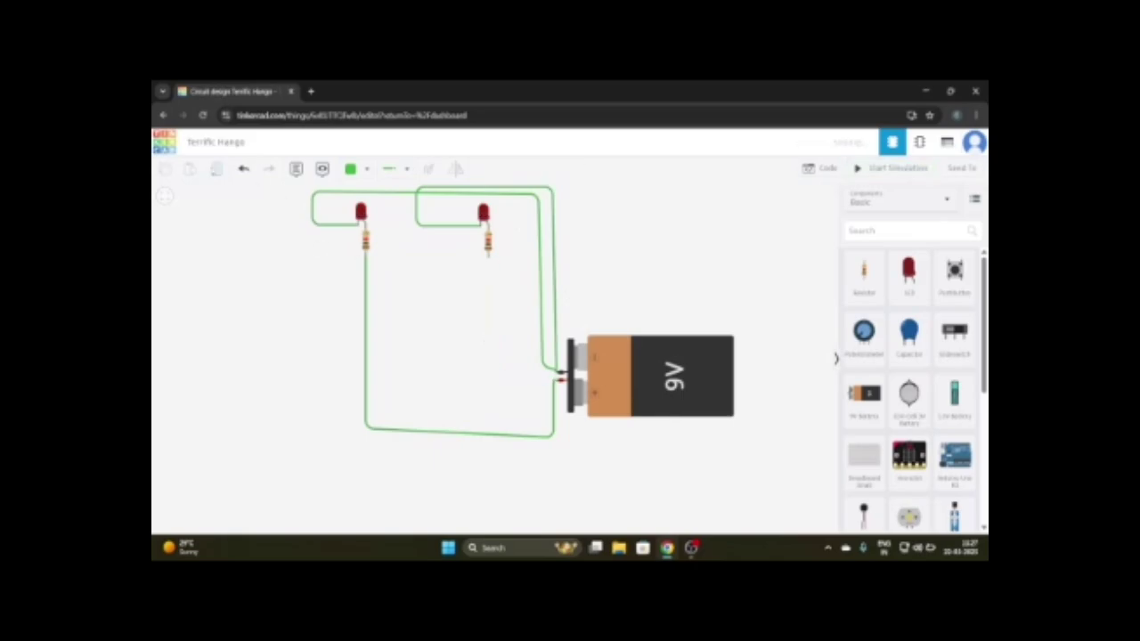
click(893, 169)
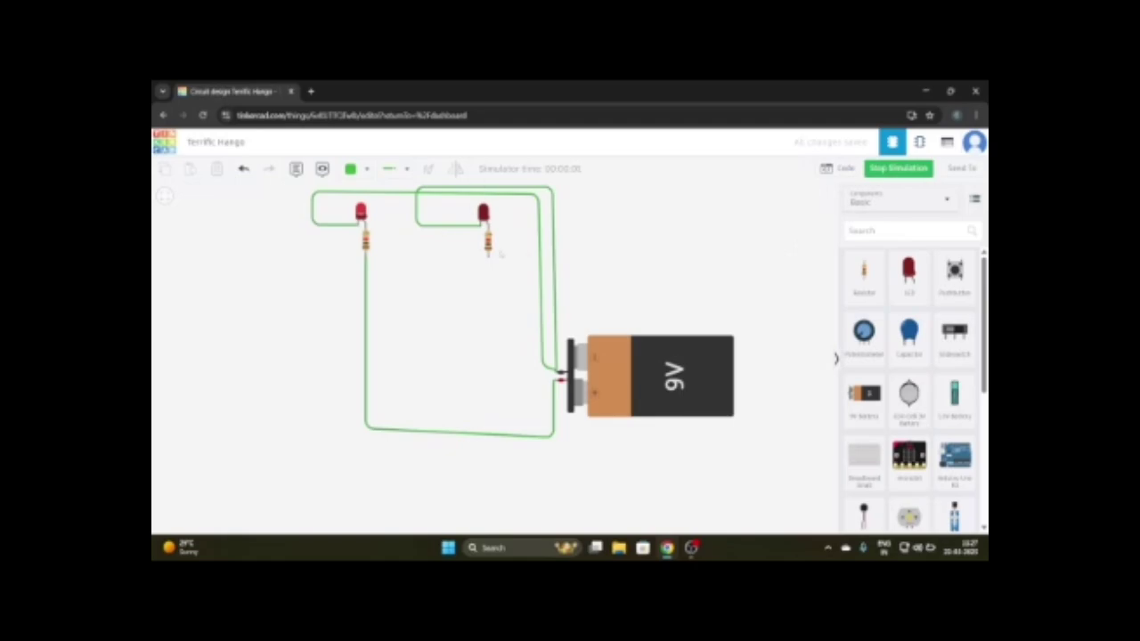